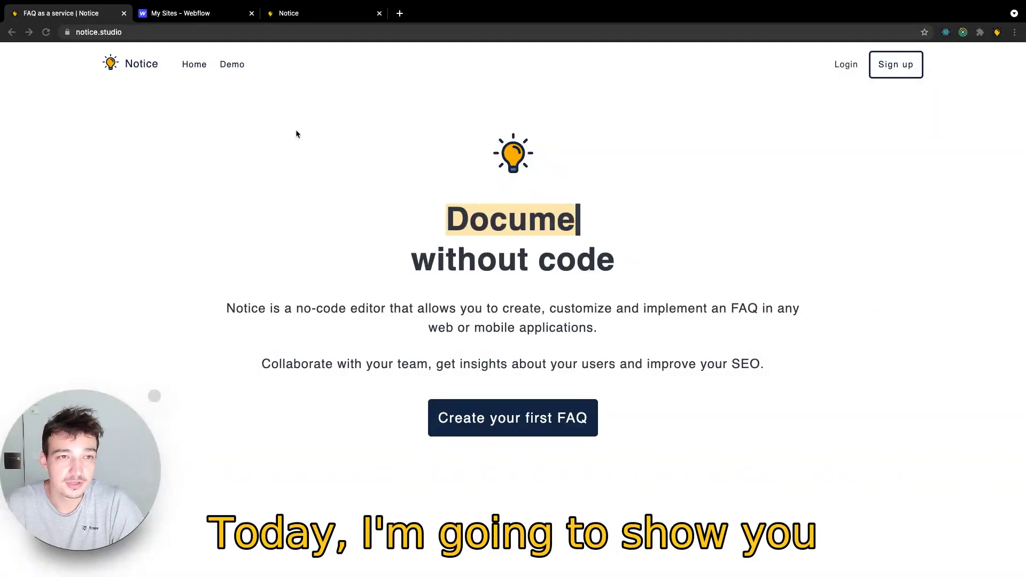
Expand and collapse the 'What is Notice?' answer in the homepage FAQ demo.
scroll(610, 325, "down", 4)
scroll(610, 324, "down", 7)
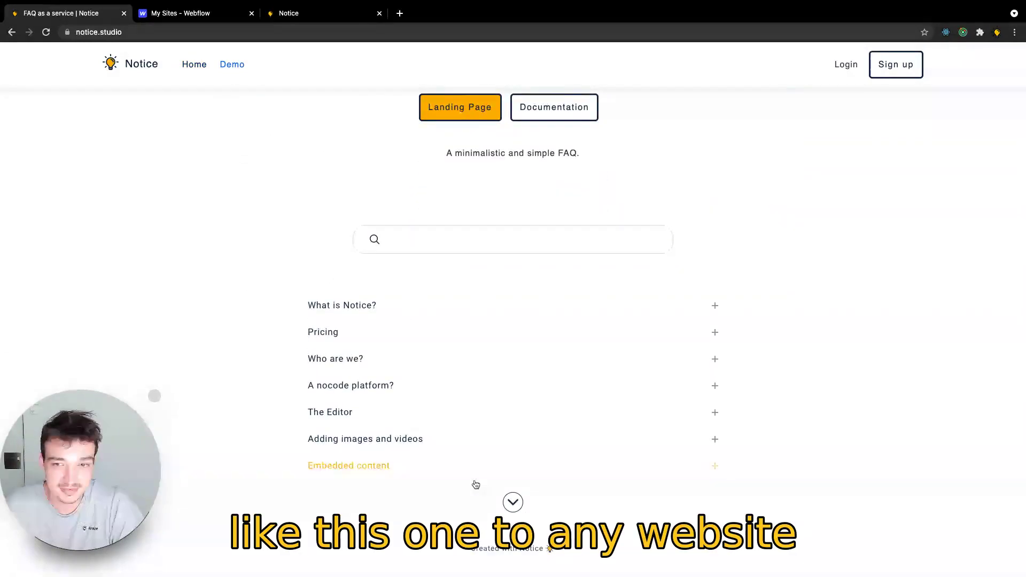
scroll(559, 398, "up", 1)
left_click(626, 331)
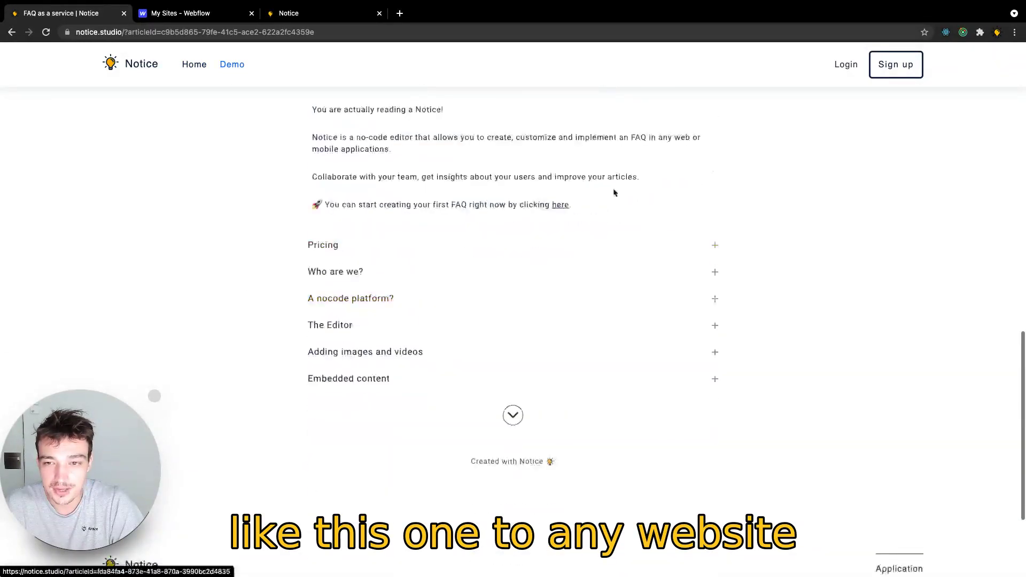
left_click(681, 140)
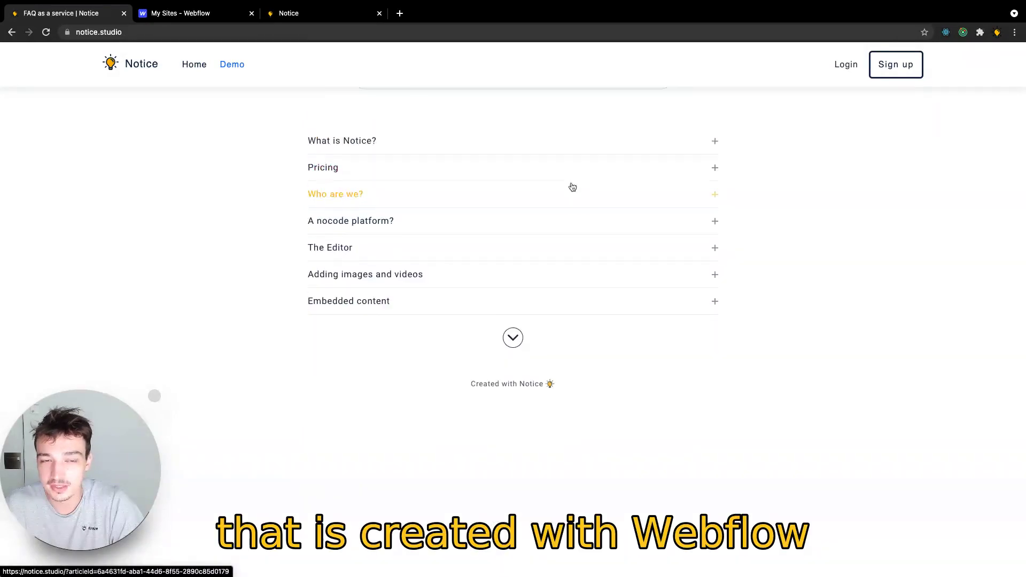
Preview the Documentation template, switch back to Landing Page, and try the FAQ search bar.
scroll(566, 183, "up", 3)
scroll(470, 193, "up", 2)
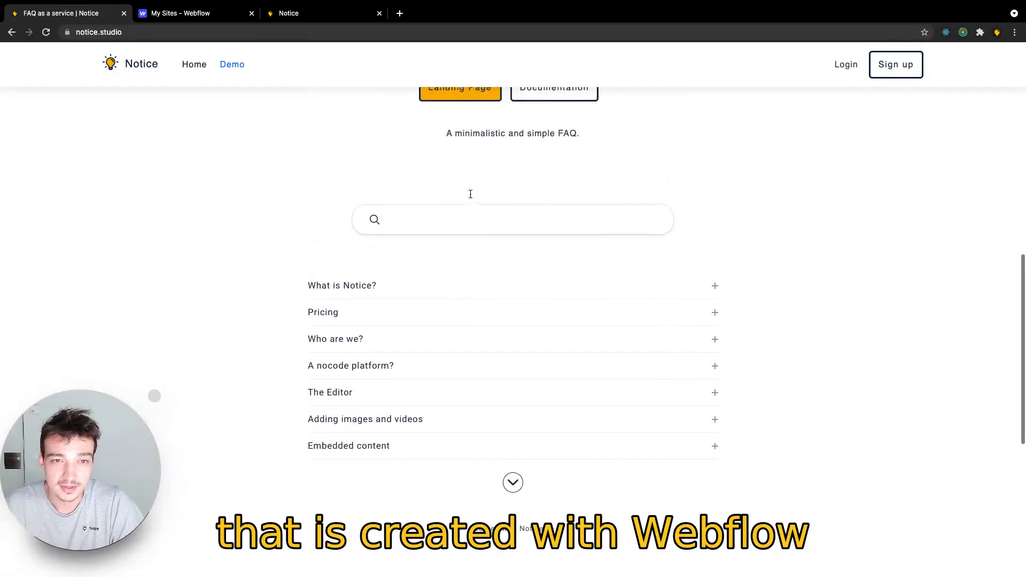
scroll(713, 310, "down", 1)
scroll(714, 313, "up", 1)
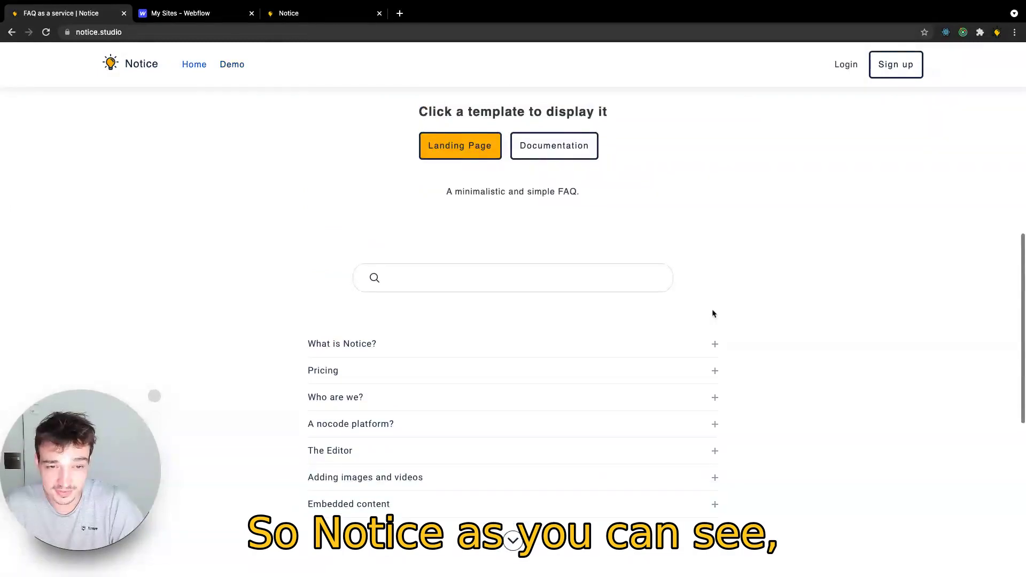
left_click(528, 158)
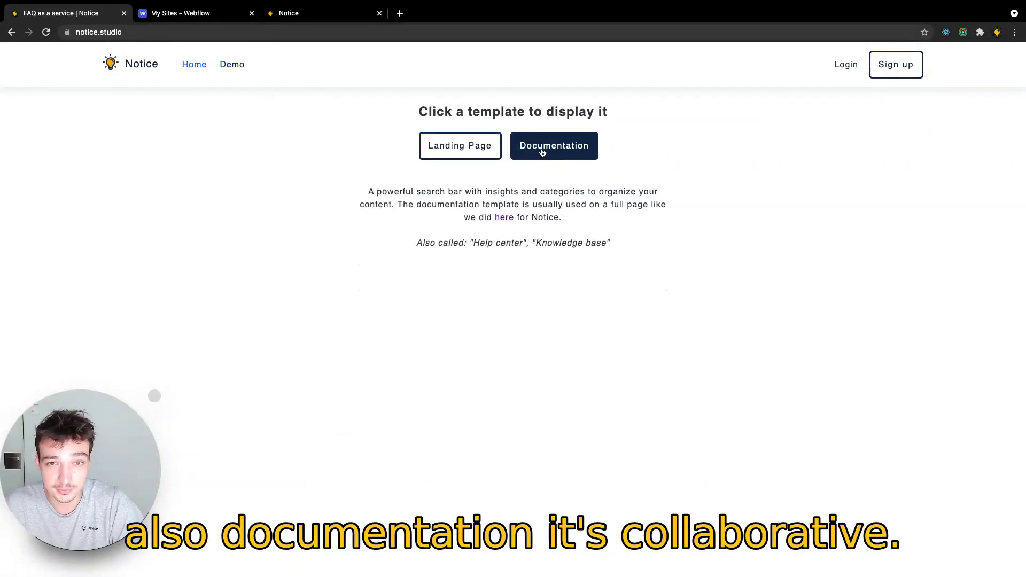
left_click(476, 145)
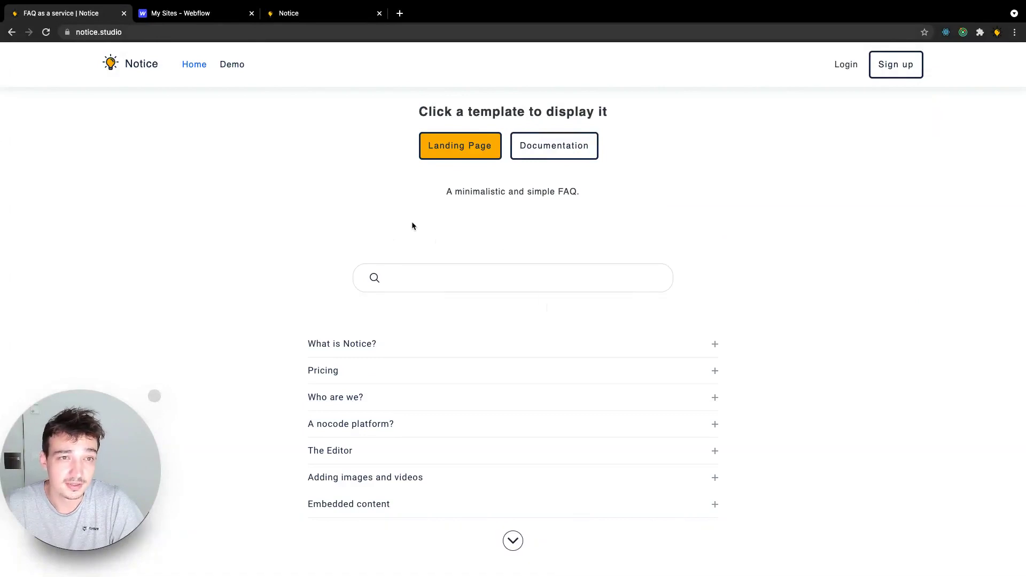
scroll(733, 357, "down", 1)
left_click(623, 243)
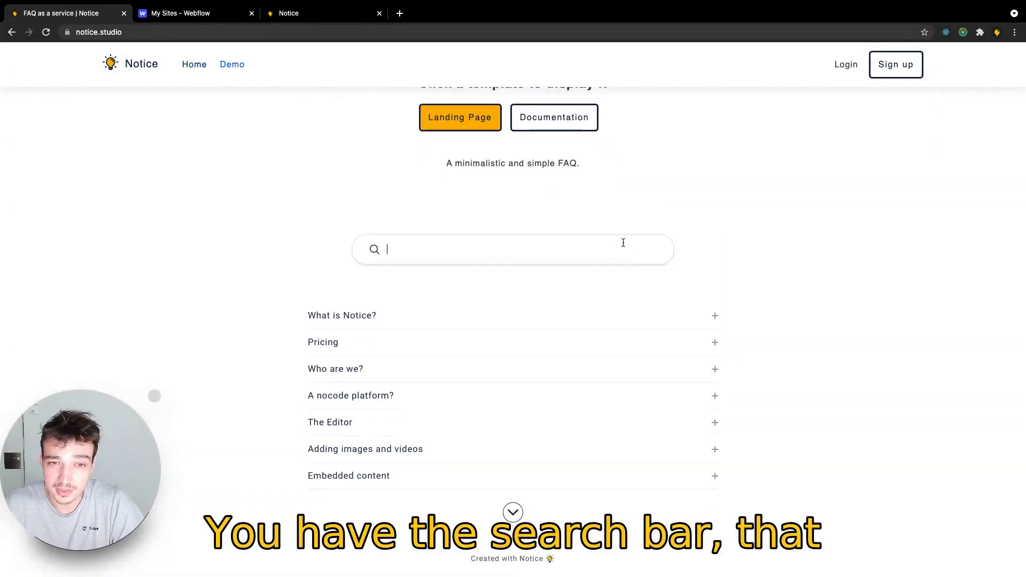
Scroll through the homepage FAQ demo and back to the top.
scroll(584, 222, "down", 1)
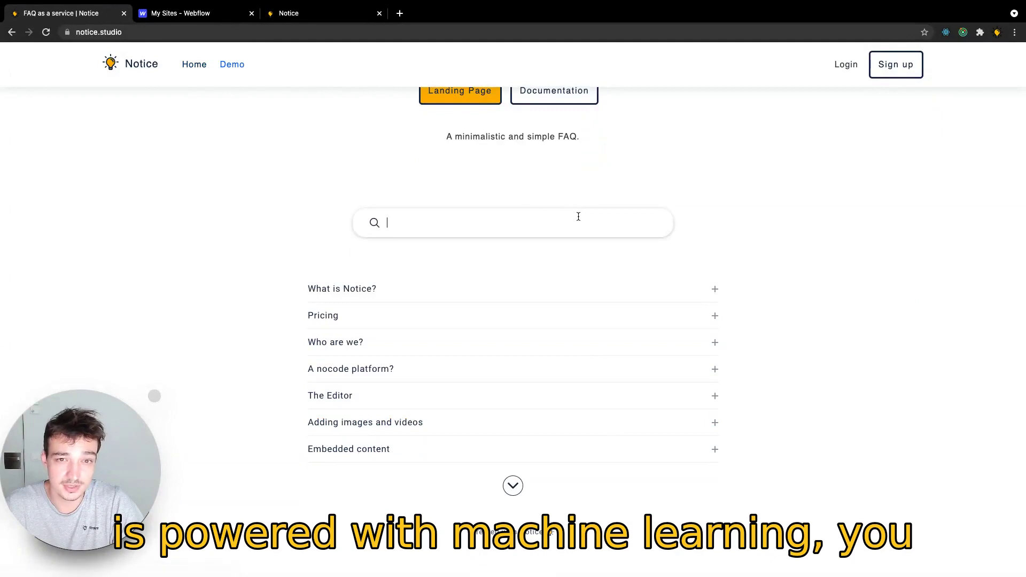
scroll(332, 188, "up", 2)
scroll(383, 268, "up", 1)
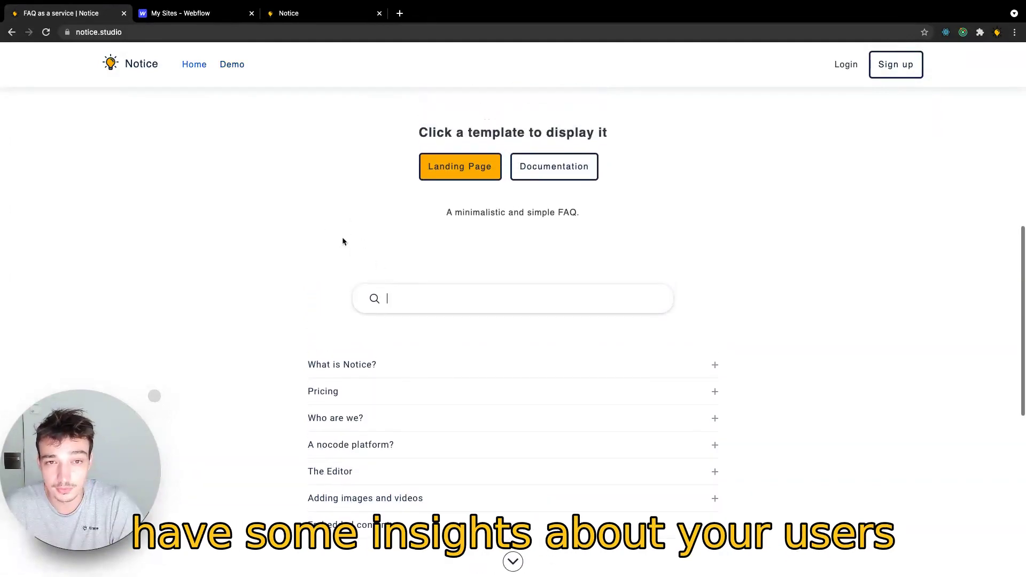
scroll(359, 255, "down", 2)
scroll(407, 389, "down", 2)
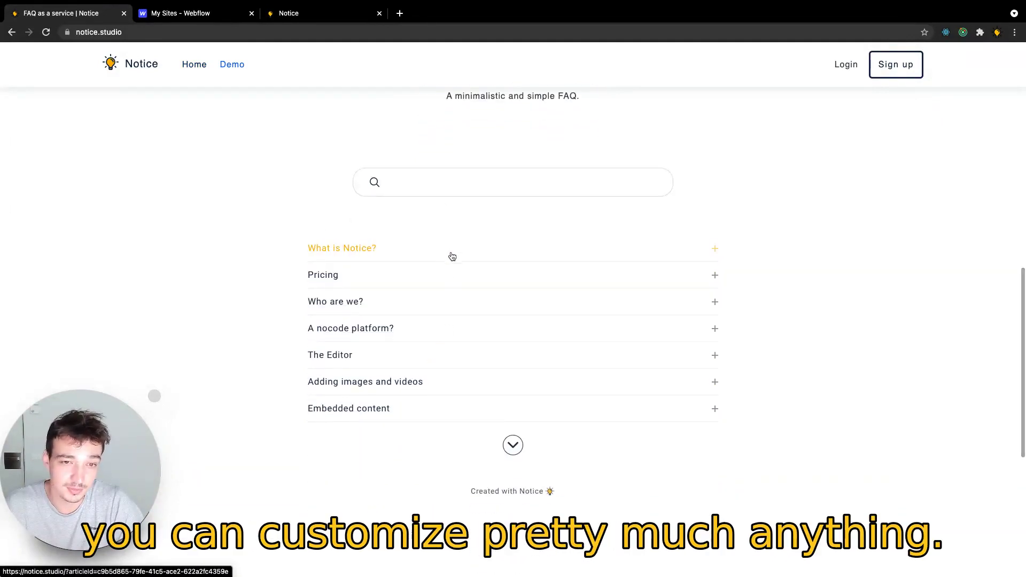
scroll(358, 331, "up", 1)
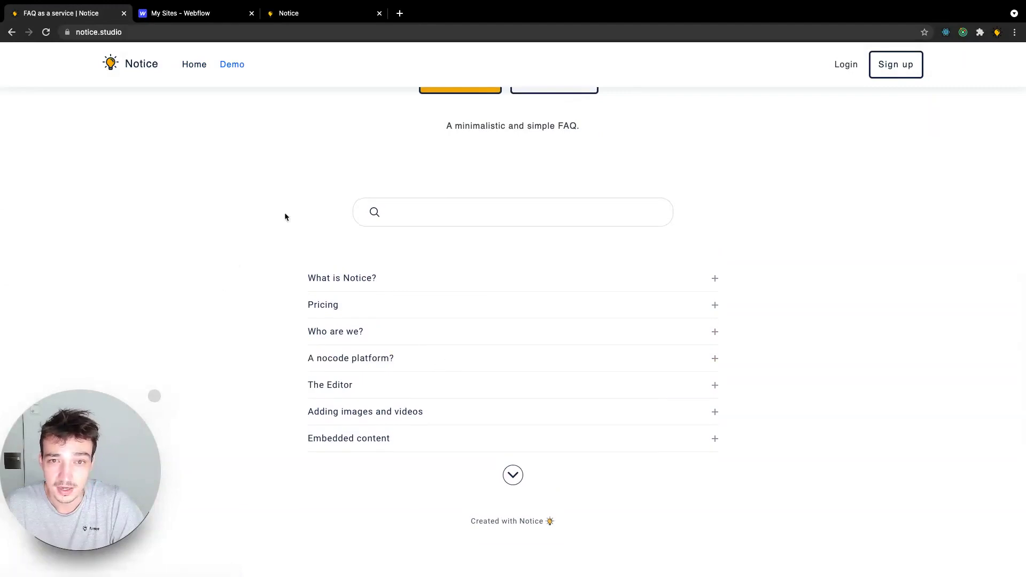
scroll(488, 161, "up", 3)
scroll(564, 311, "down", 2)
scroll(718, 414, "down", 1)
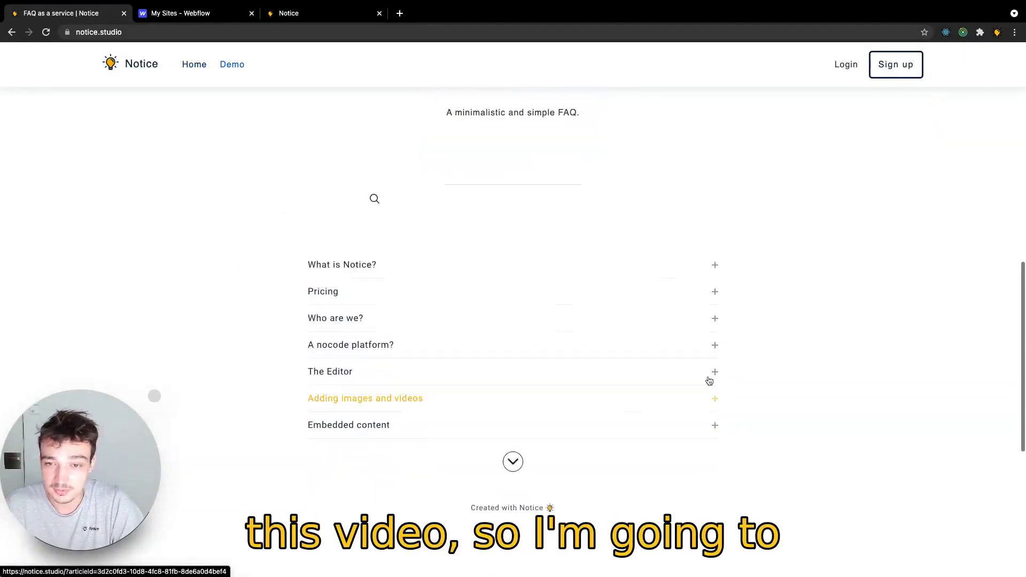
scroll(642, 367, "up", 2)
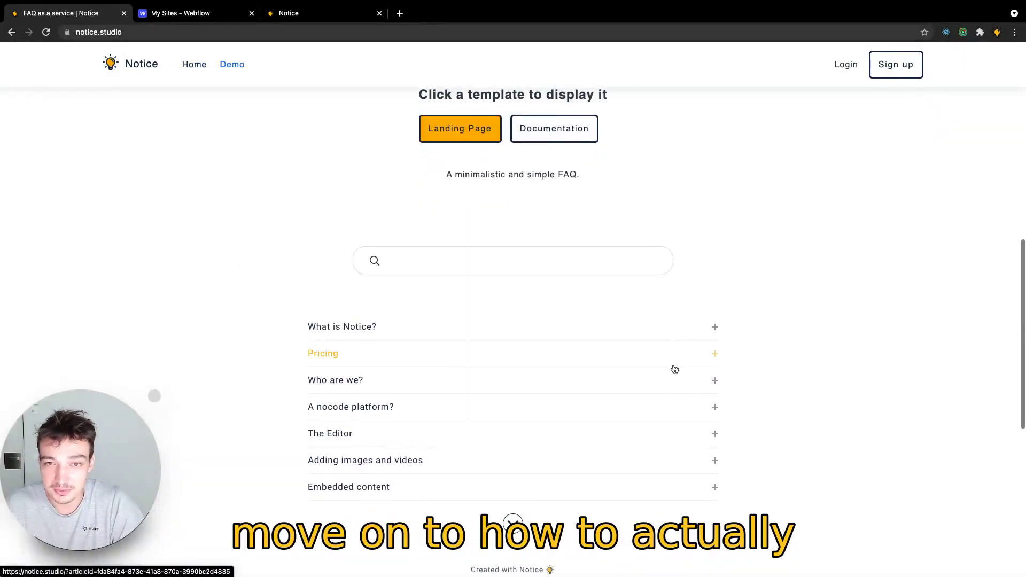
scroll(463, 376, "up", 1)
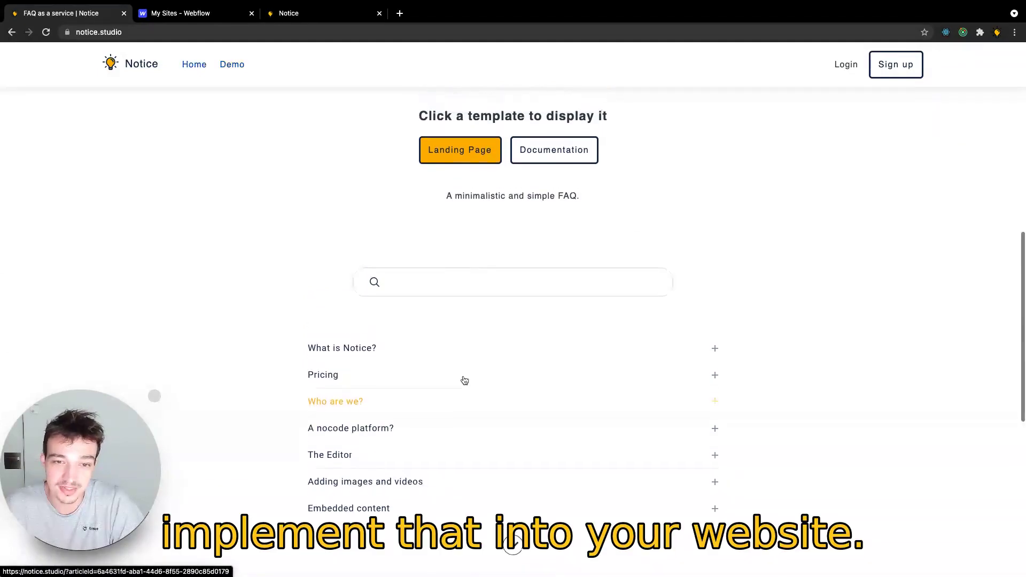
scroll(550, 412, "down", 1)
scroll(547, 409, "up", 1)
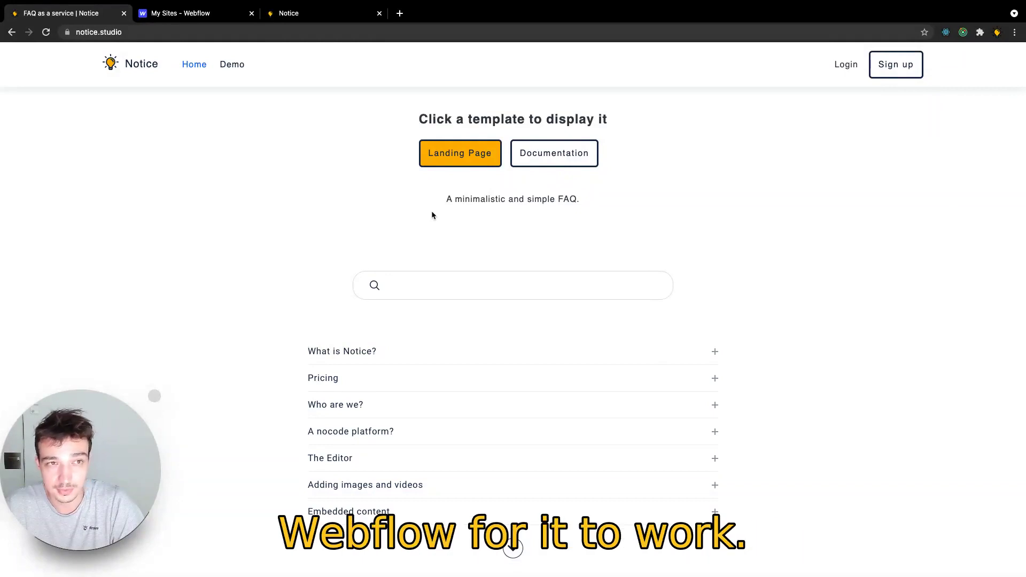
scroll(542, 224, "up", 7)
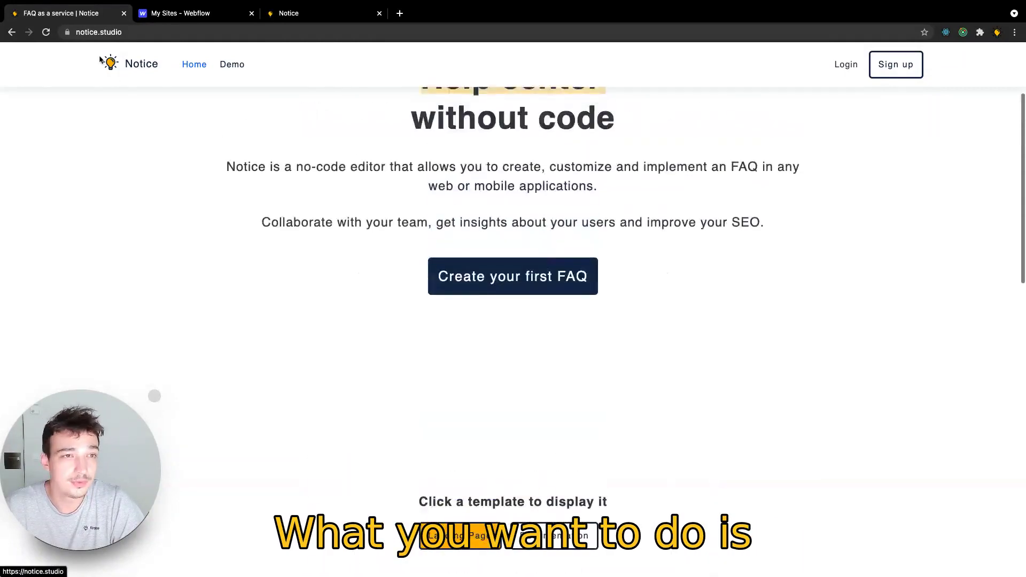
scroll(192, 150, "up", 3)
Check the notice.studio address, leave it unchanged, and go to the Sign up page.
left_click(104, 32)
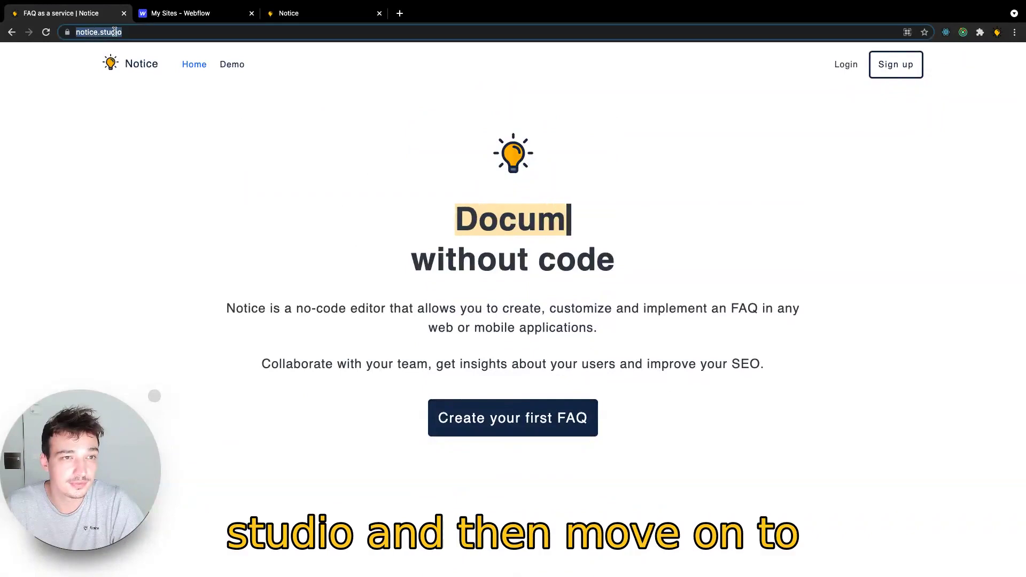
left_click(104, 33)
double_click(137, 32)
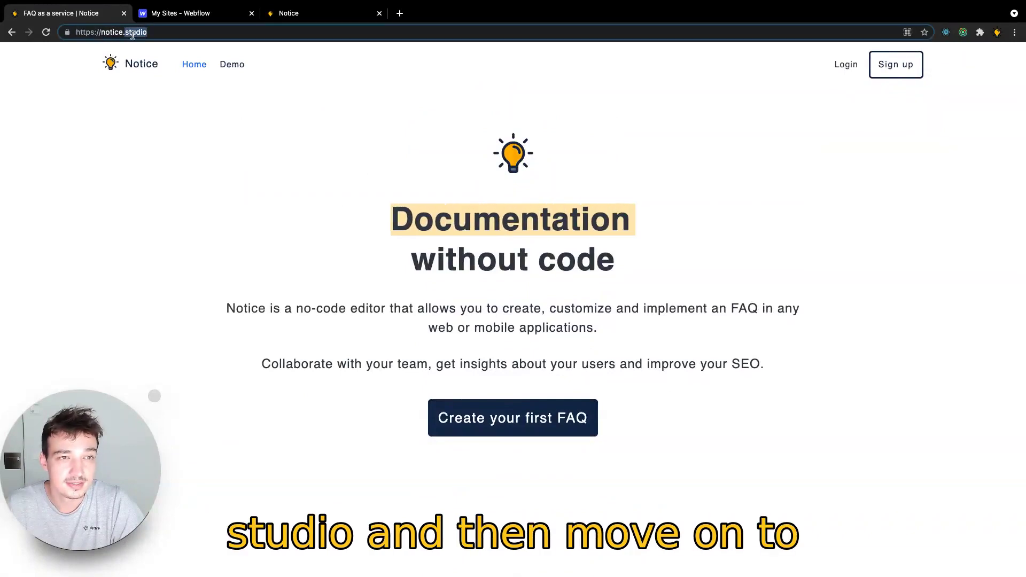
left_click(433, 226)
left_click(916, 68)
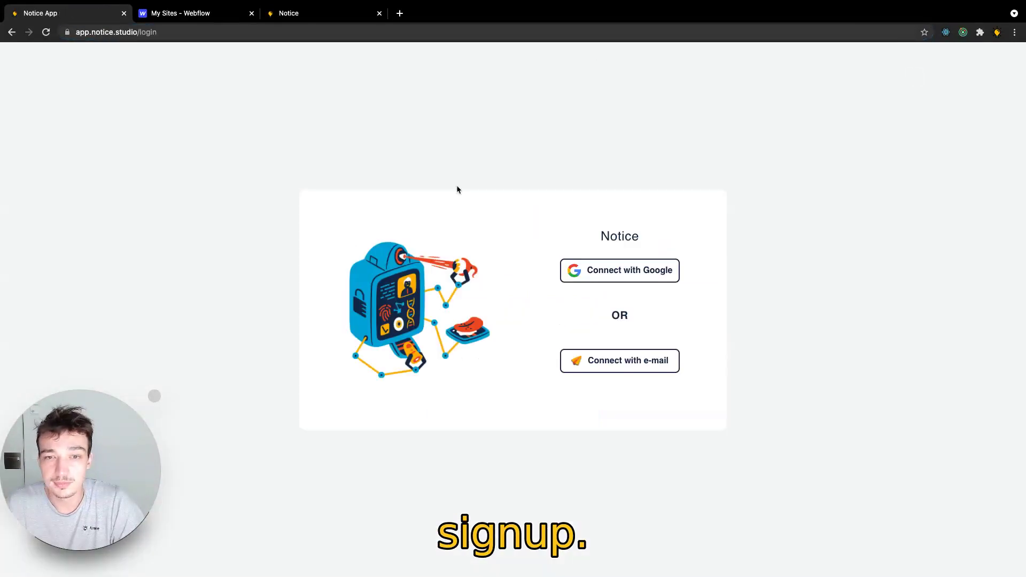
Sign in to Notice with the account e-mail and password.
left_click(642, 359)
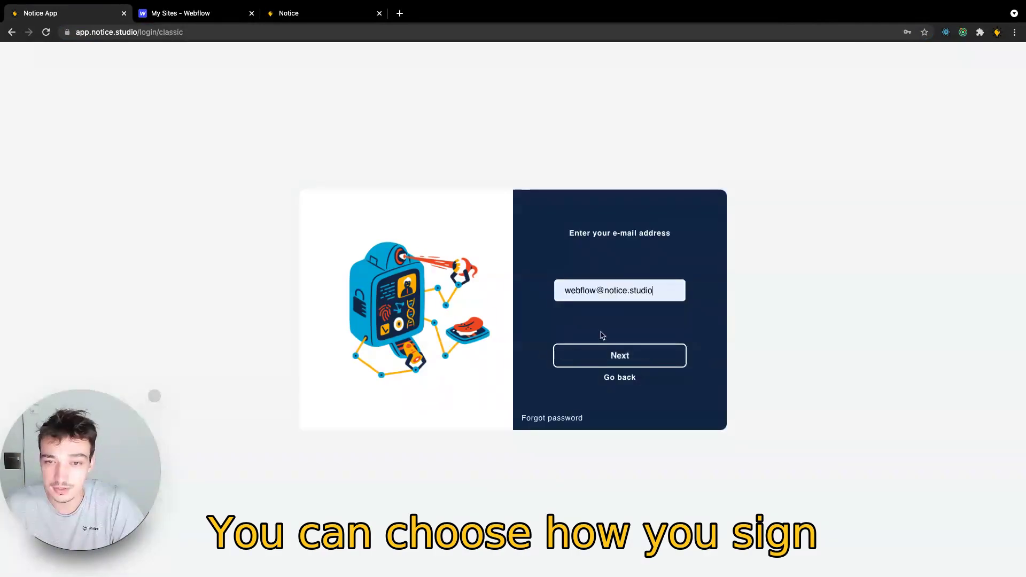
left_click(635, 368)
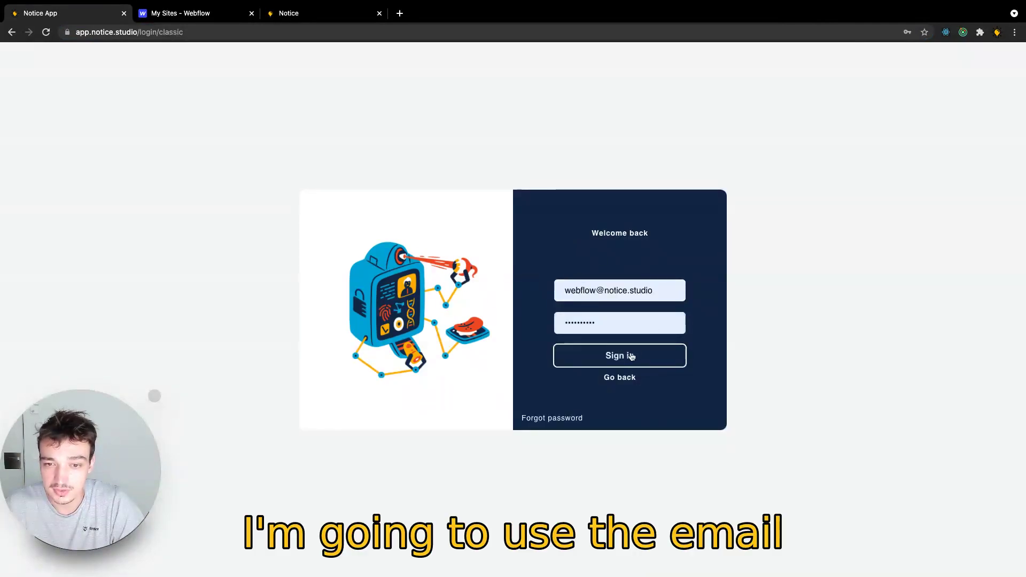
left_click(636, 360)
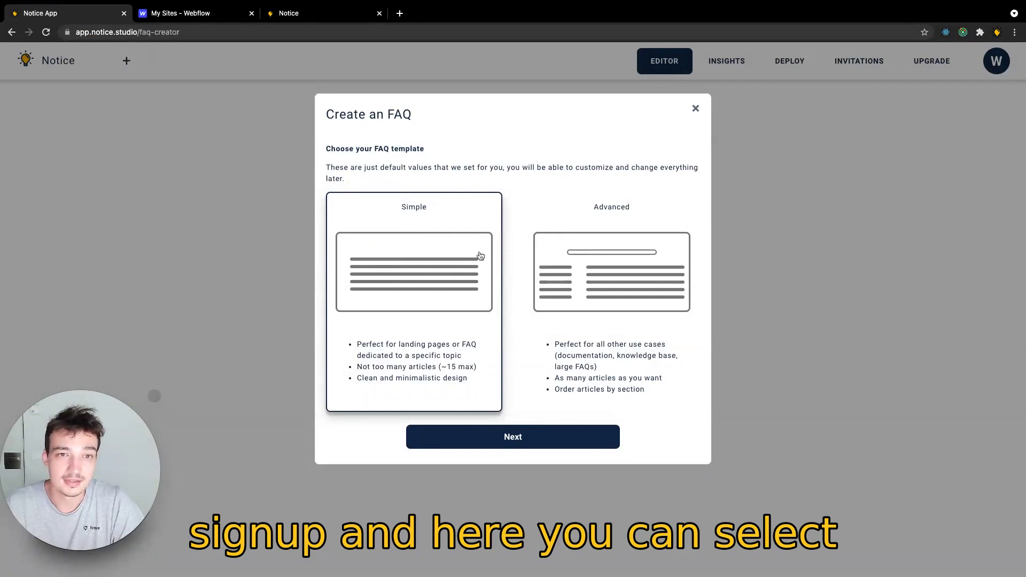
Create a new FAQ named 'FAQ' from the Simple FAQ template.
left_click(530, 440)
type("FAQ")
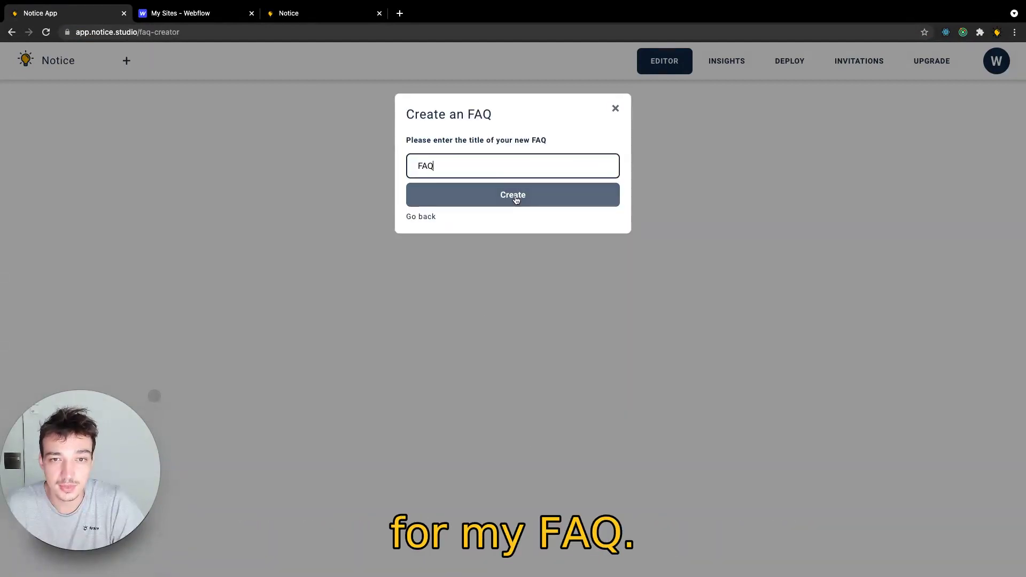
left_click(512, 196)
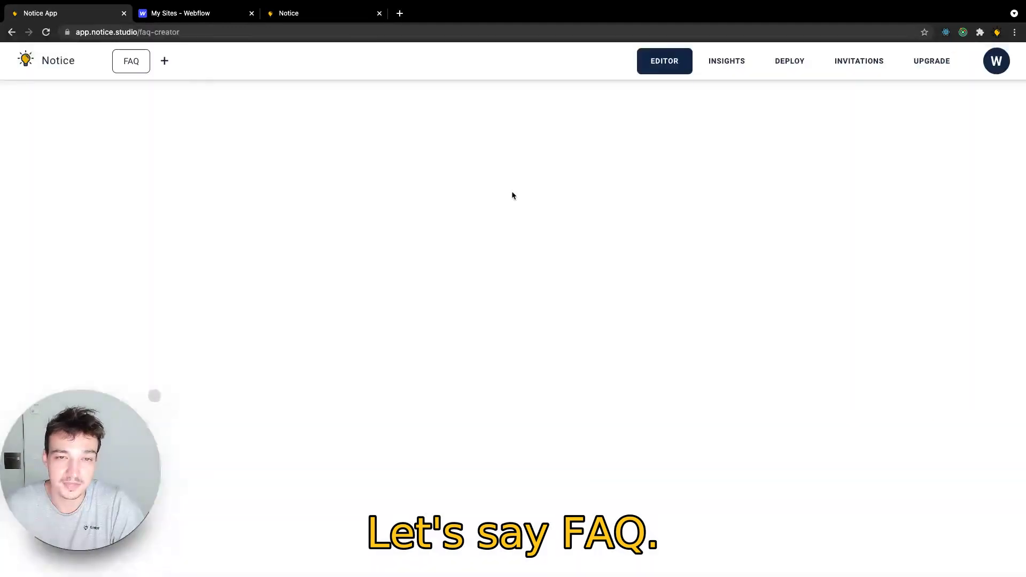
Create the article 'What is this FAQ?' and write 'Hello world!' in its body.
left_click(613, 174)
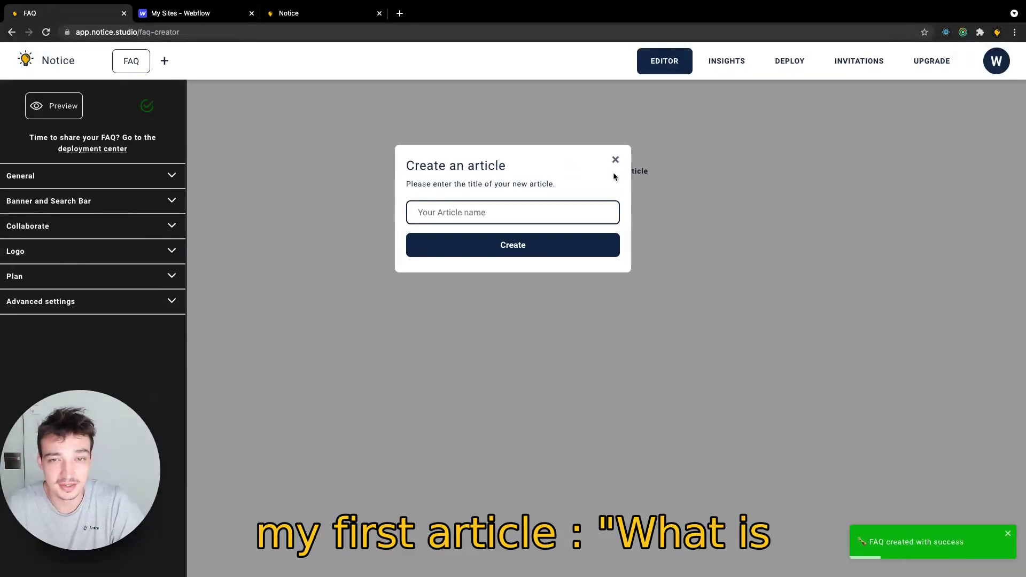
type("What is this")
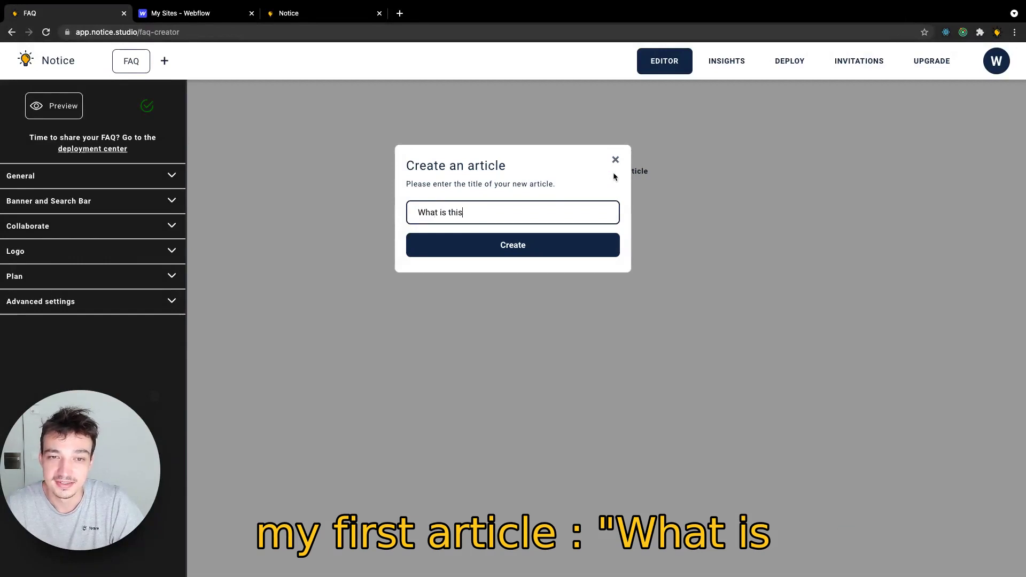
type(" FAQ?")
left_click(560, 242)
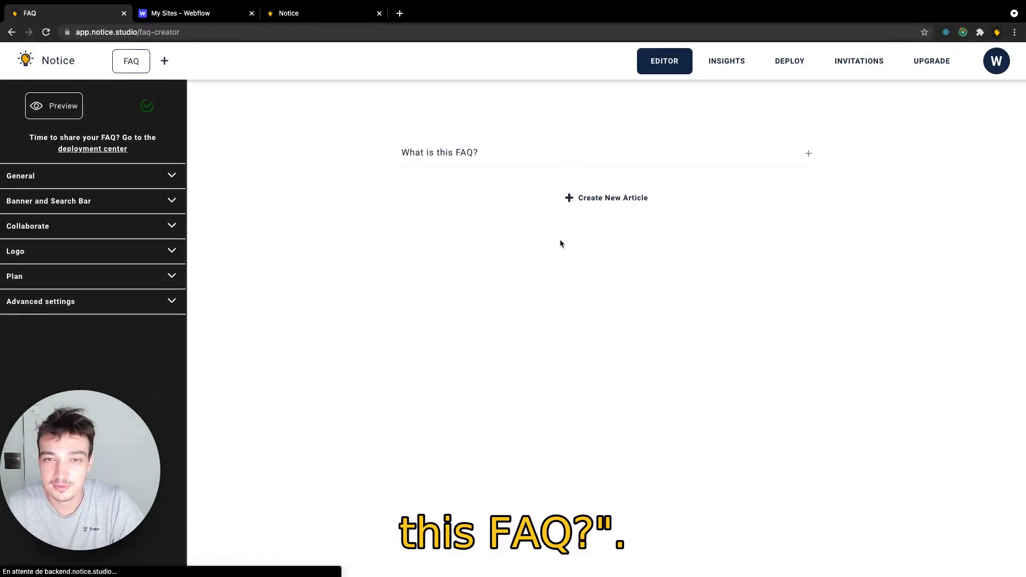
left_click(530, 155)
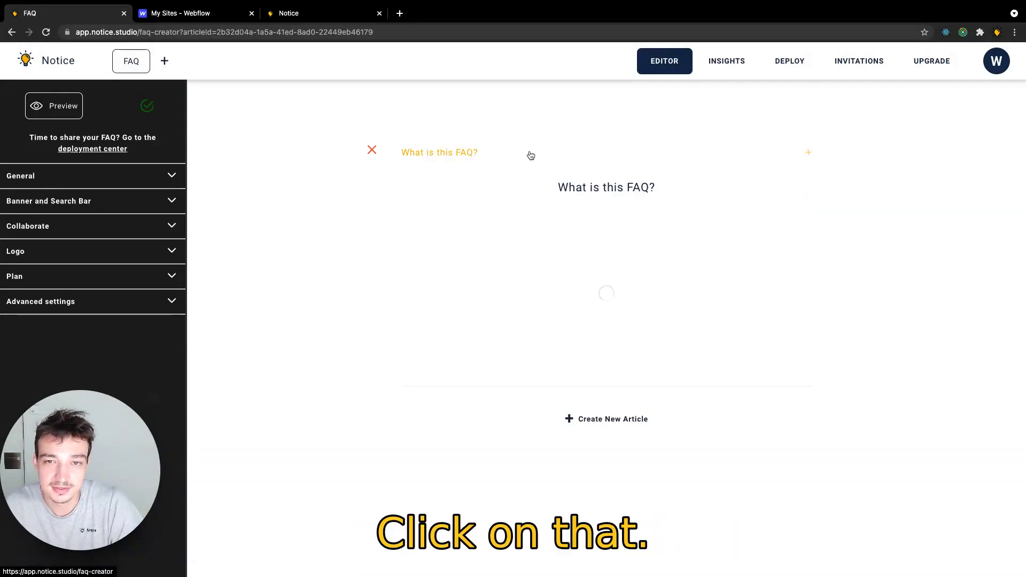
left_click(564, 223)
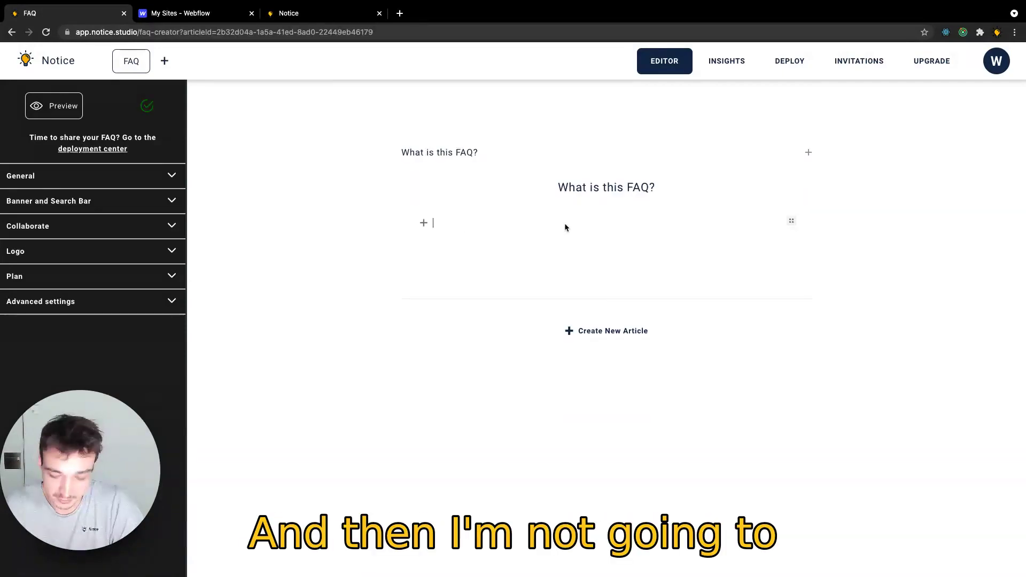
type("Hello world")
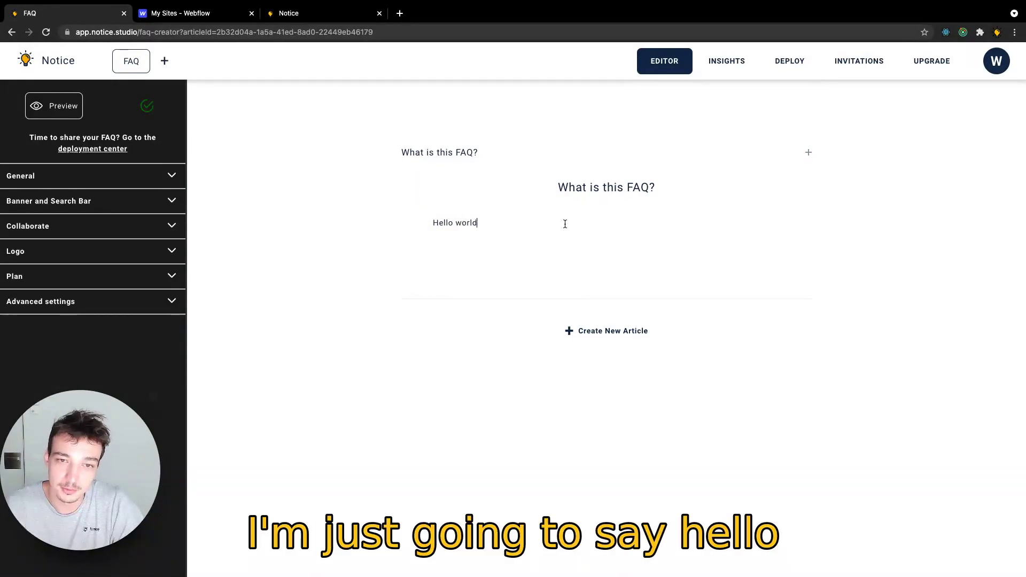
type("!")
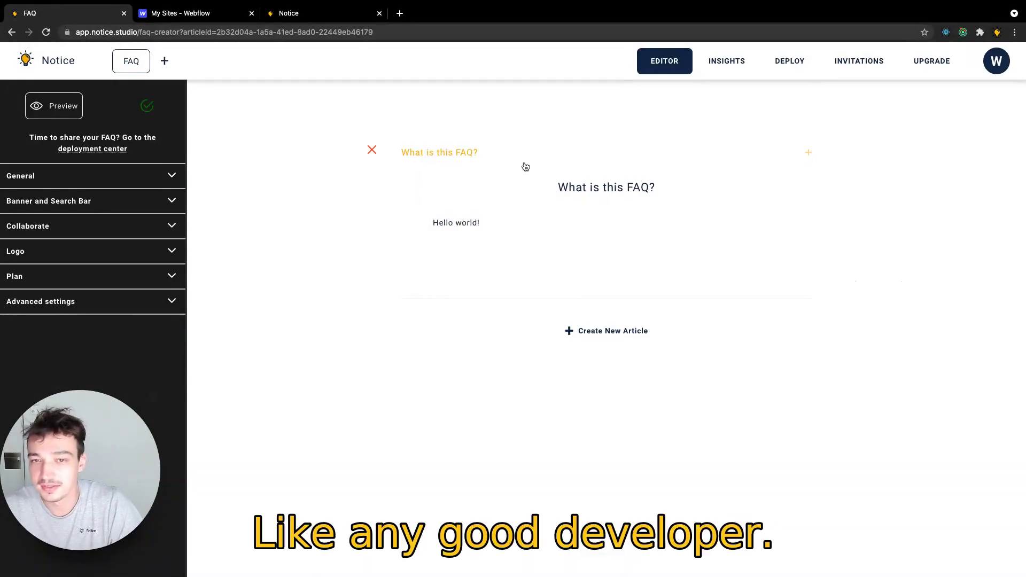
left_click(502, 155)
Copy the head script from Notice's Webflow integration instructions and switch to the Webflow dashboard.
left_click(792, 63)
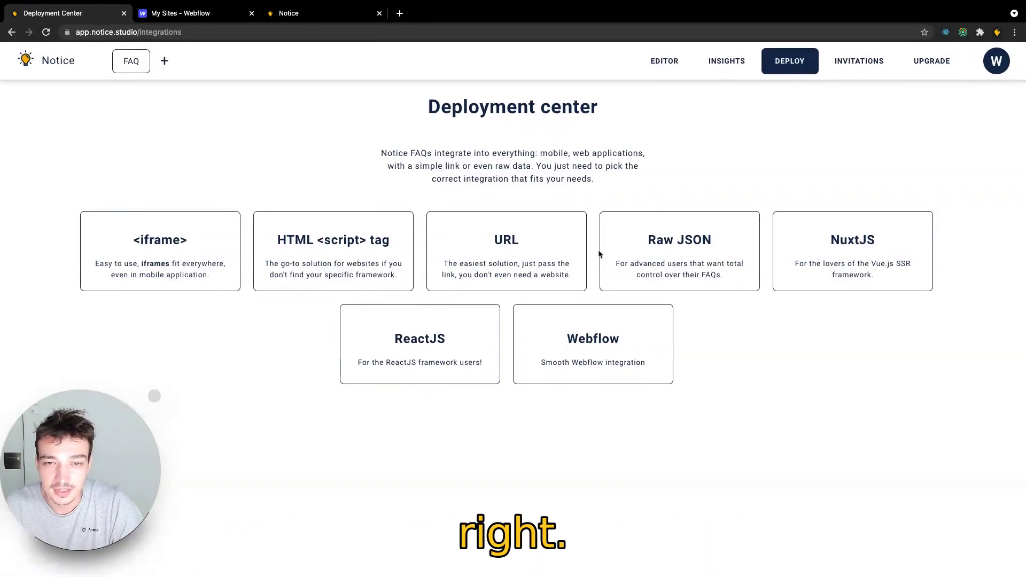
left_click(618, 357)
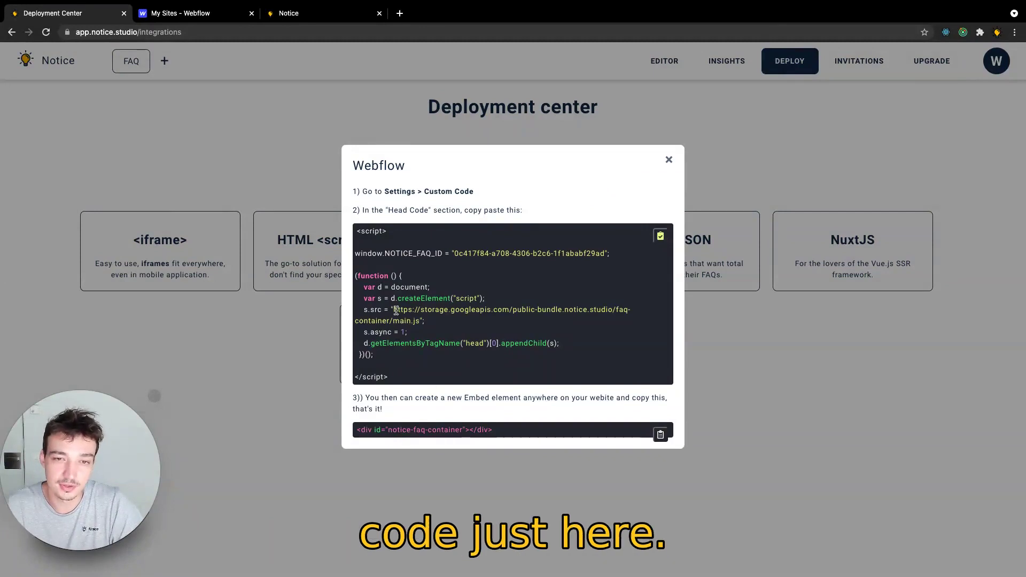
left_click_drag(401, 377, 357, 229)
key("super+c")
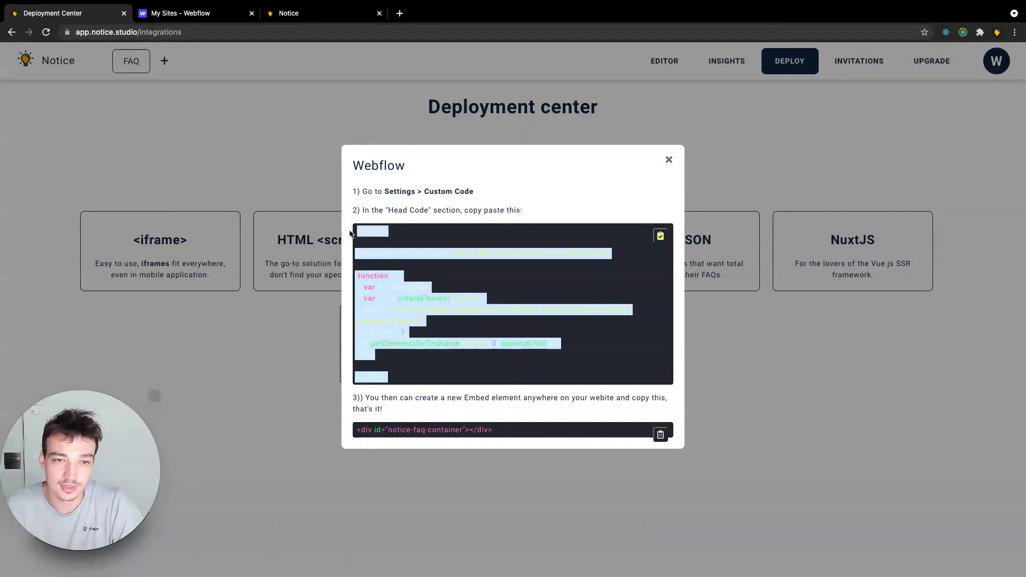
left_click(171, 16)
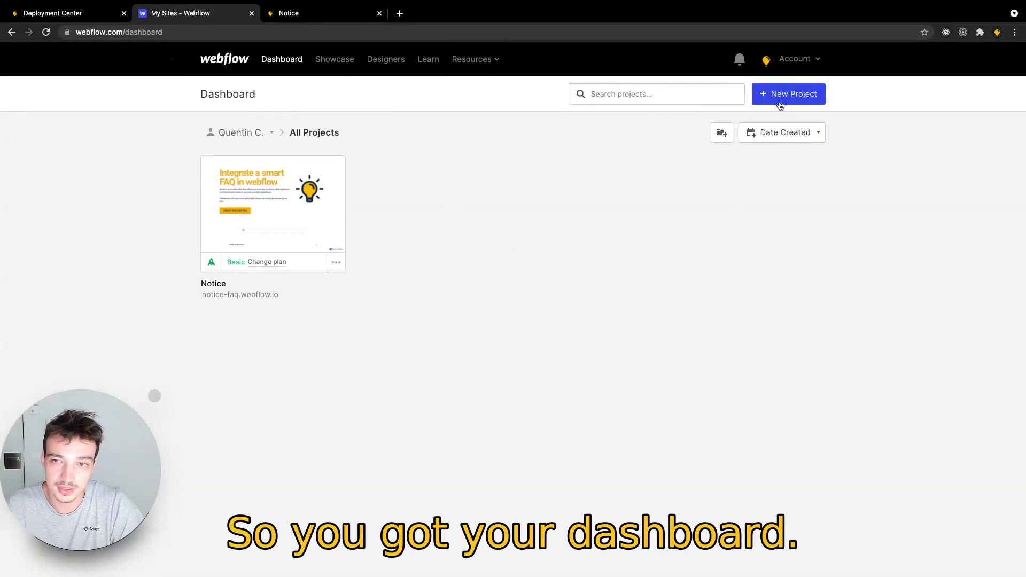
Paste the Notice script into the Notice project's Custom Code Head Code and save.
left_click(336, 263)
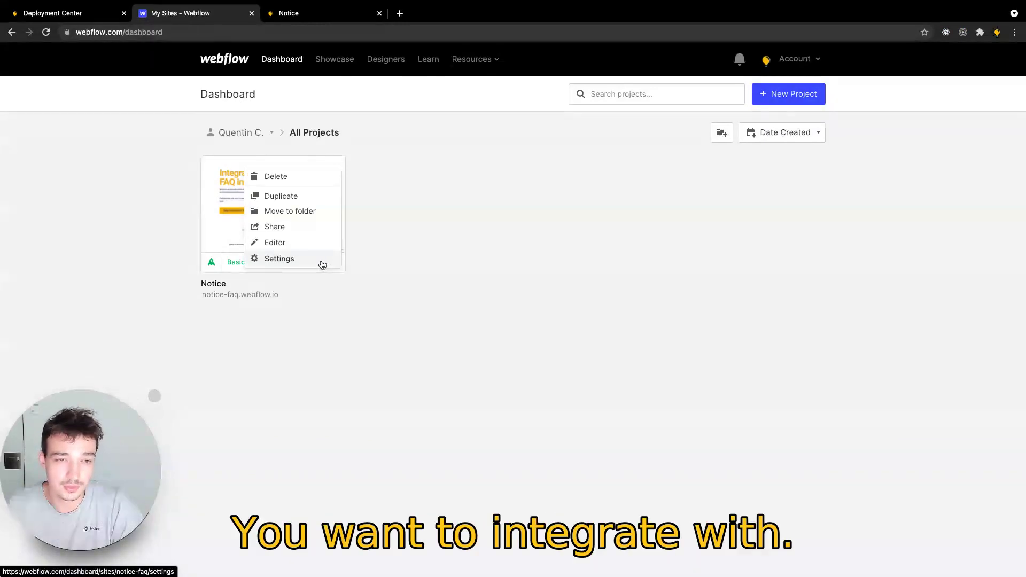
left_click(322, 264)
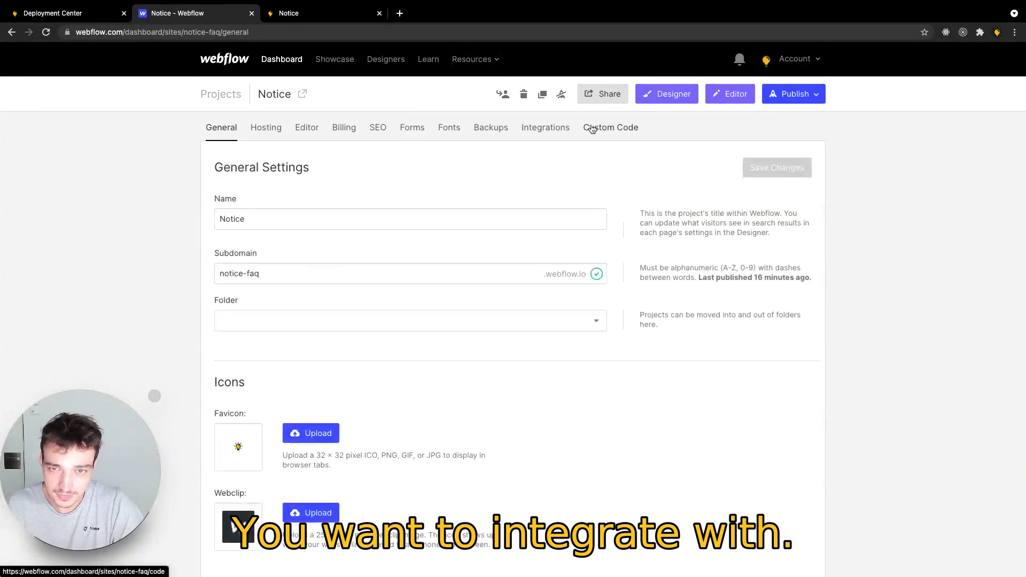
left_click(607, 130)
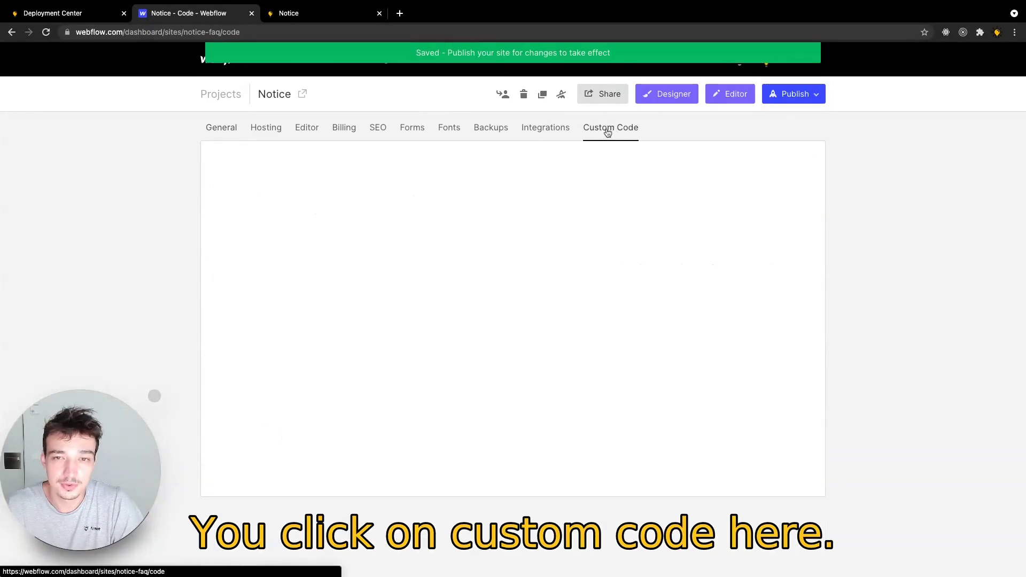
left_click(344, 333)
key("super+v")
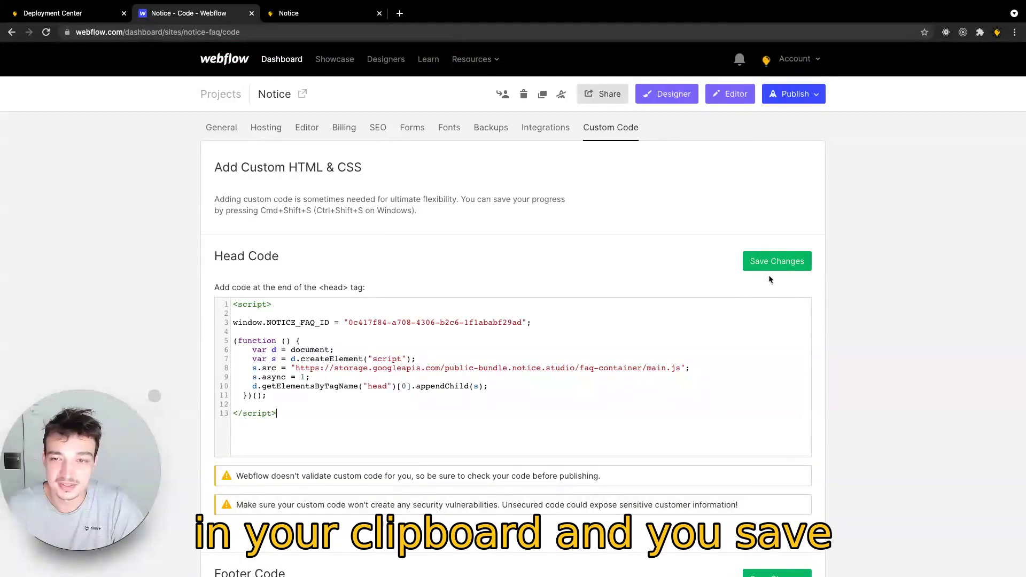
left_click(776, 263)
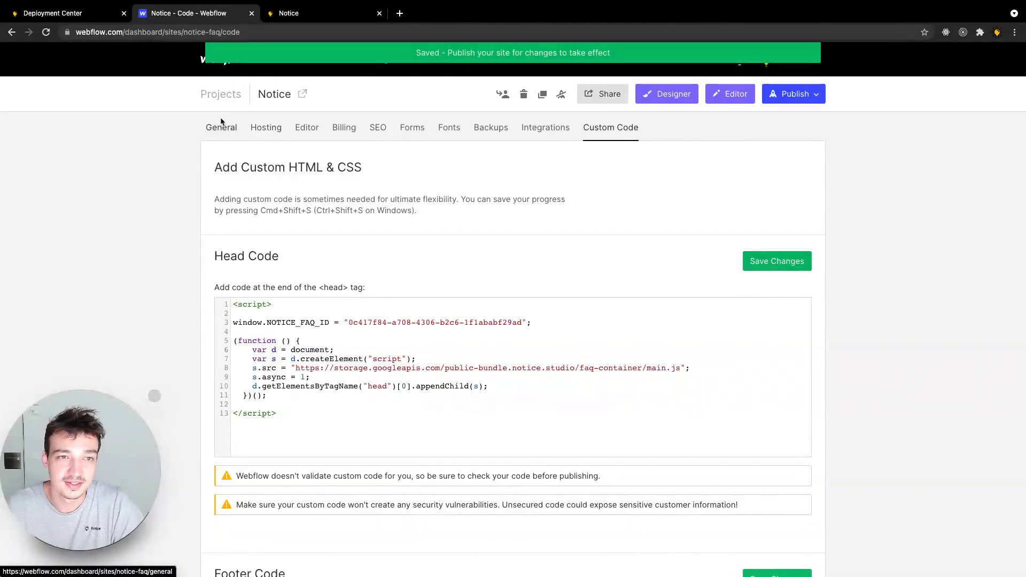
left_click(223, 100)
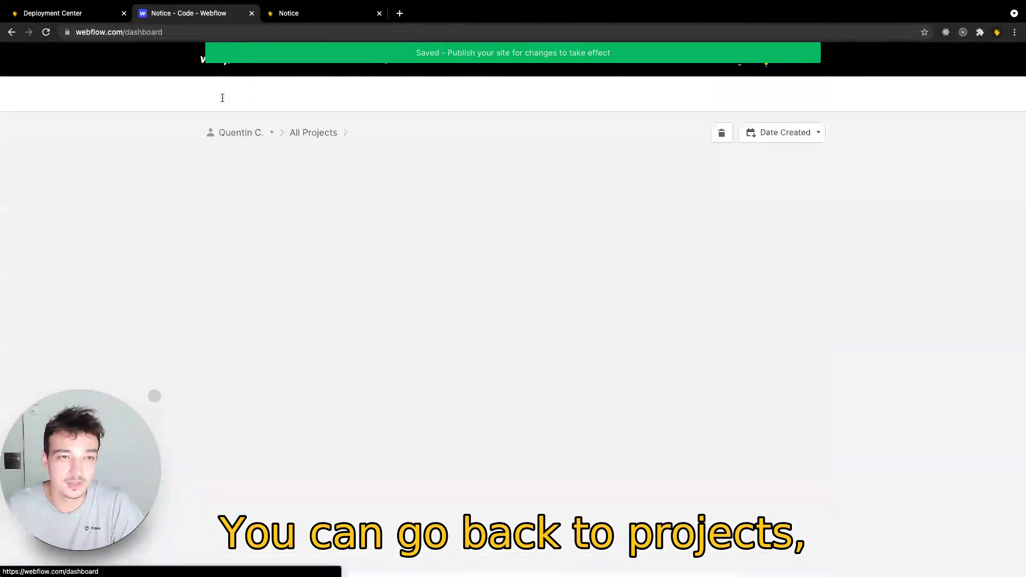
Open Notice in the Designer, add a Section below the hero, and put an Embed in it.
left_click(330, 200)
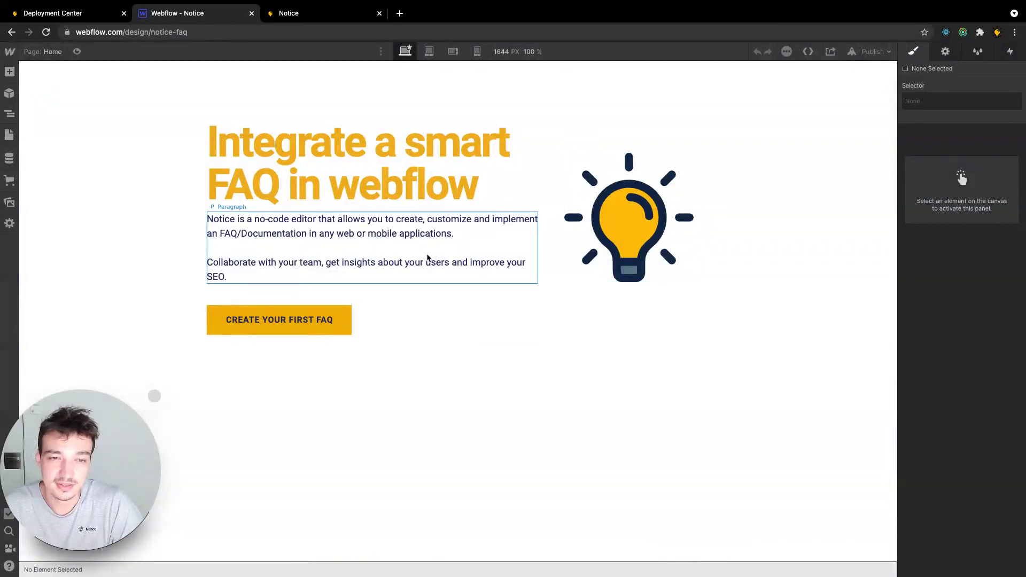
left_click(11, 70)
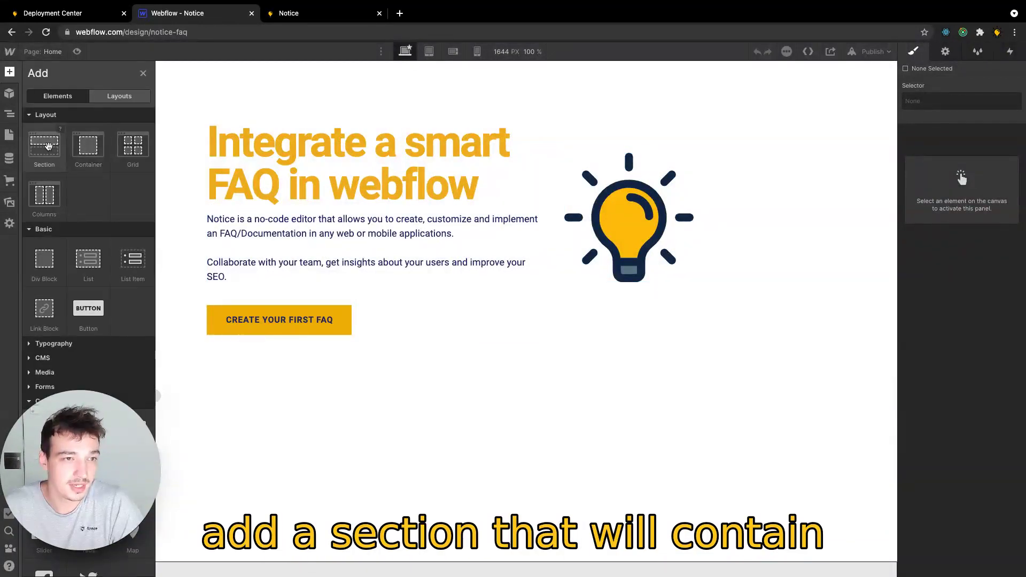
left_click(48, 145)
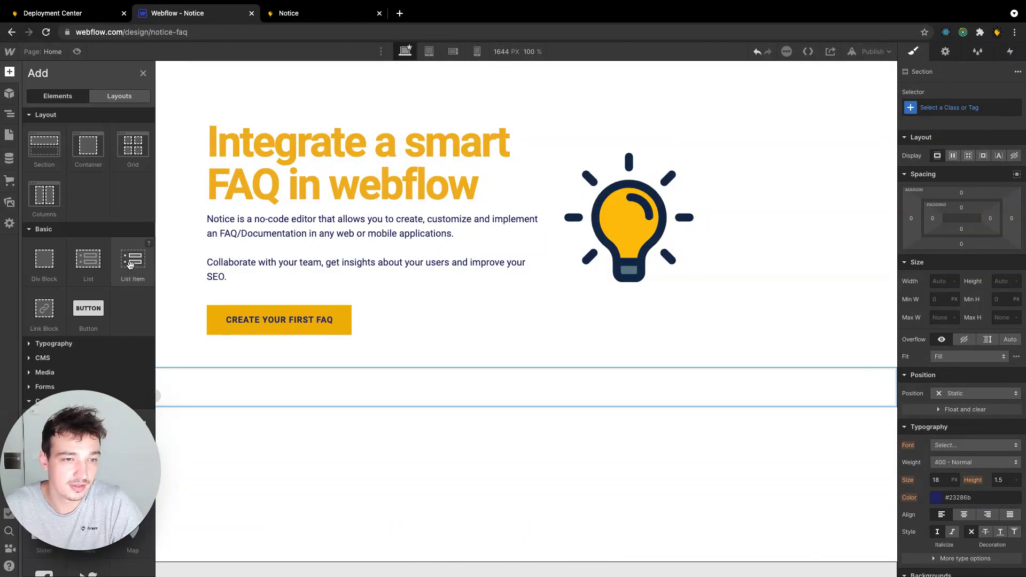
scroll(134, 323, "down", 1)
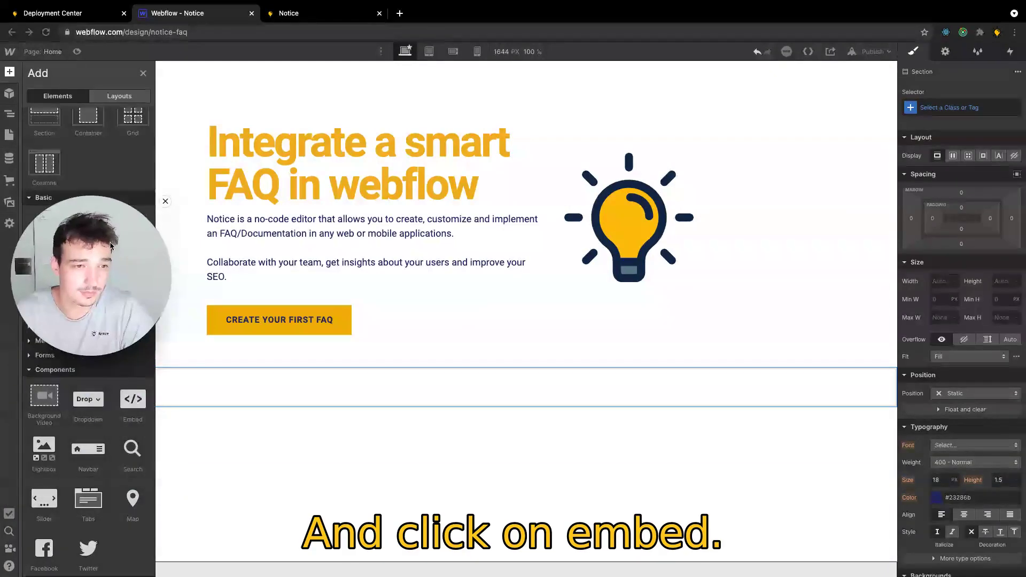
left_click(131, 401)
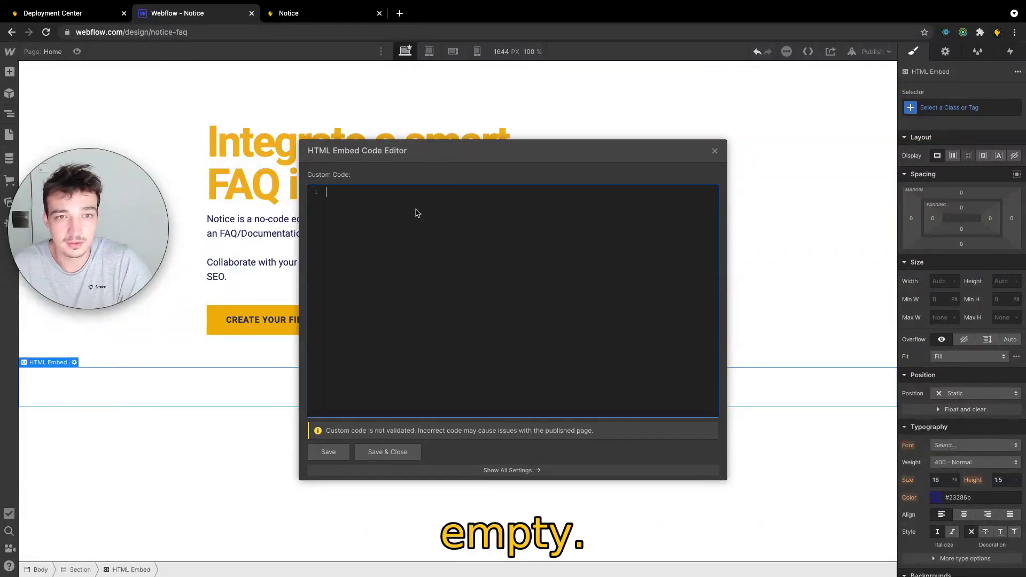
Copy the <div id="notice-faq-container"></div> line from Notice's Deployment Center and return to Webflow.
left_click(82, 17)
left_click(631, 424)
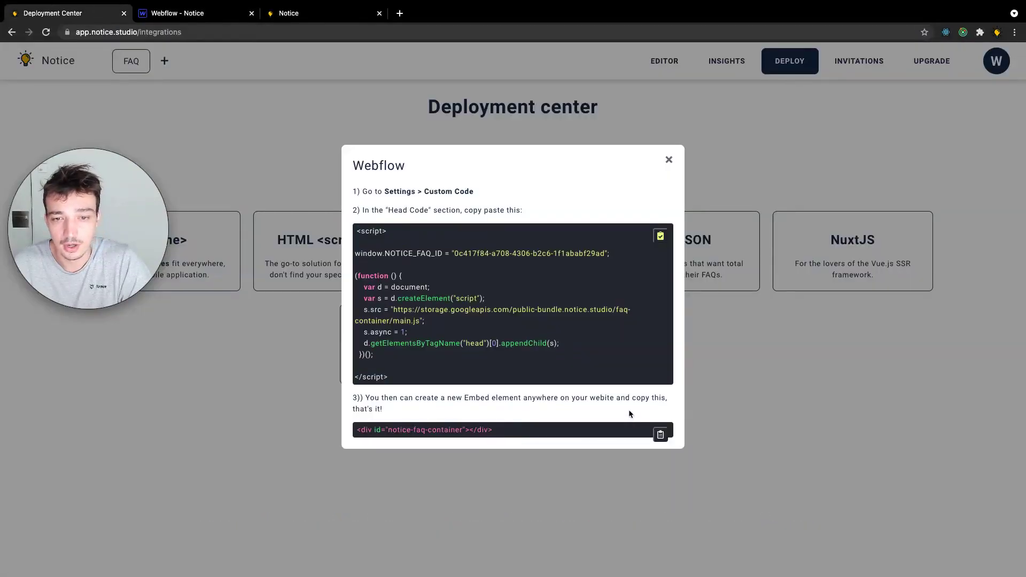
left_click_drag(356, 429, 492, 430)
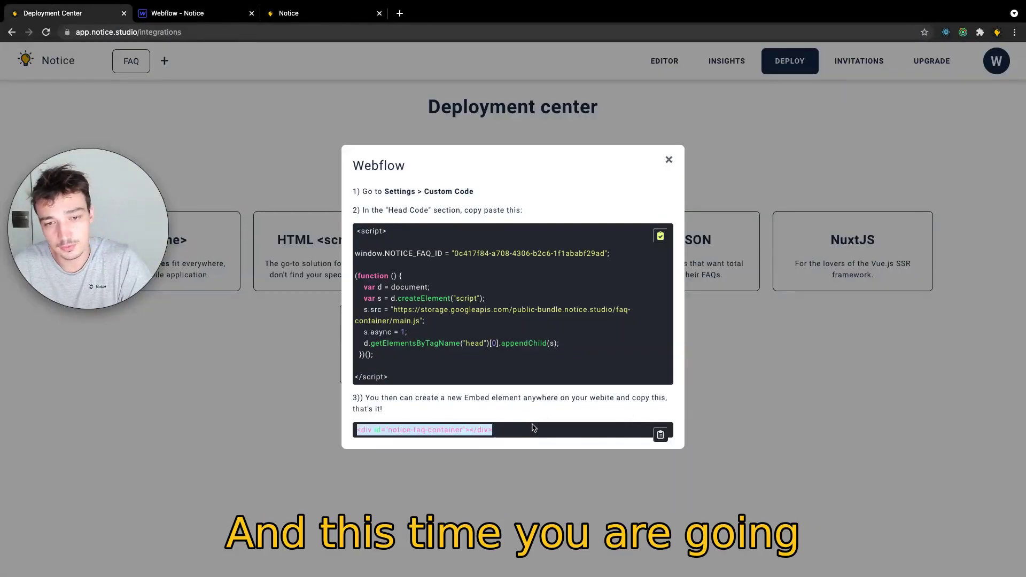
left_click(663, 436)
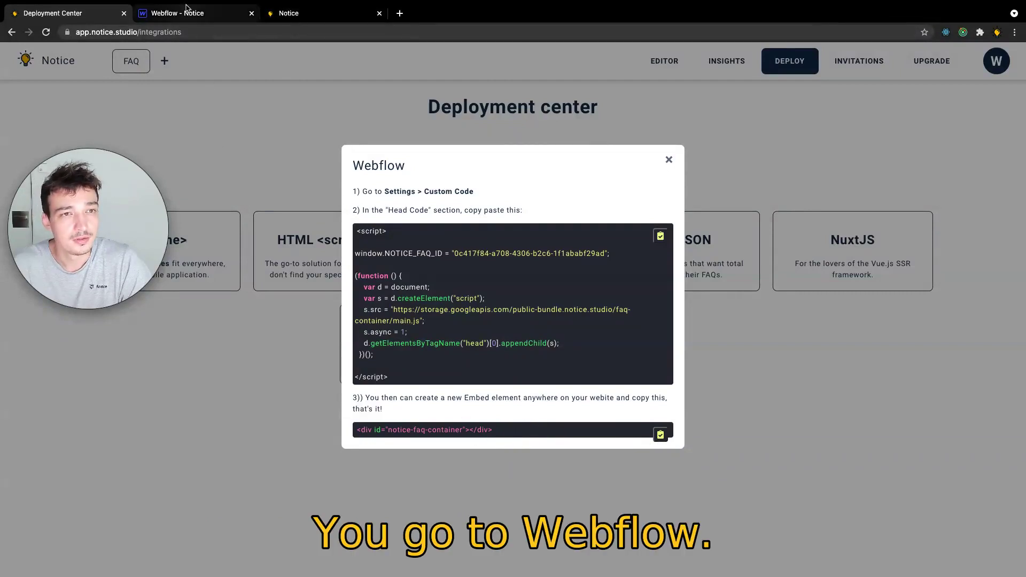
left_click(198, 18)
Paste the container div into the Embed, save it, and publish to the webflow.io domain.
key("ctrl+v")
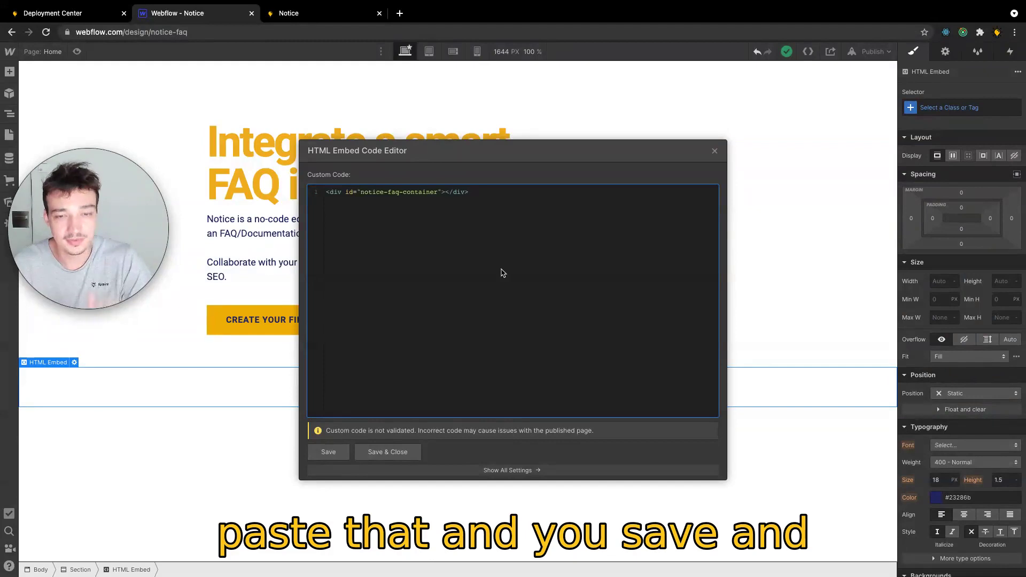
left_click(387, 452)
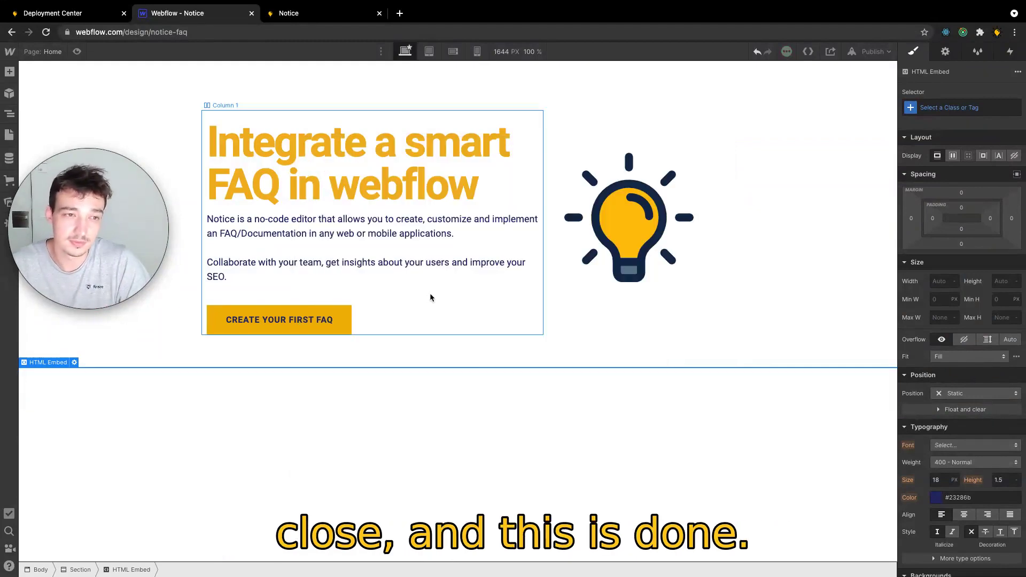
left_click(786, 198)
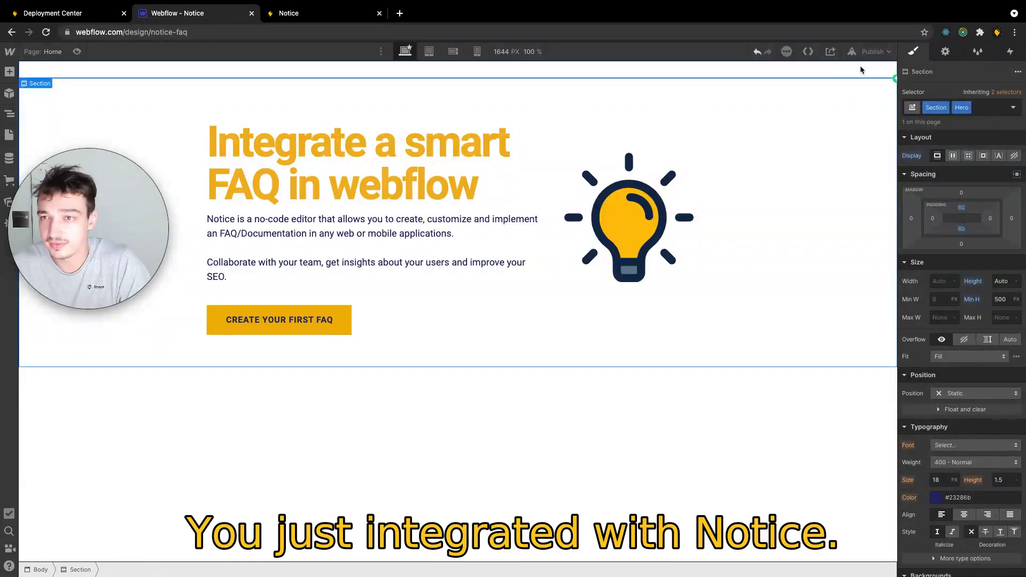
left_click(874, 52)
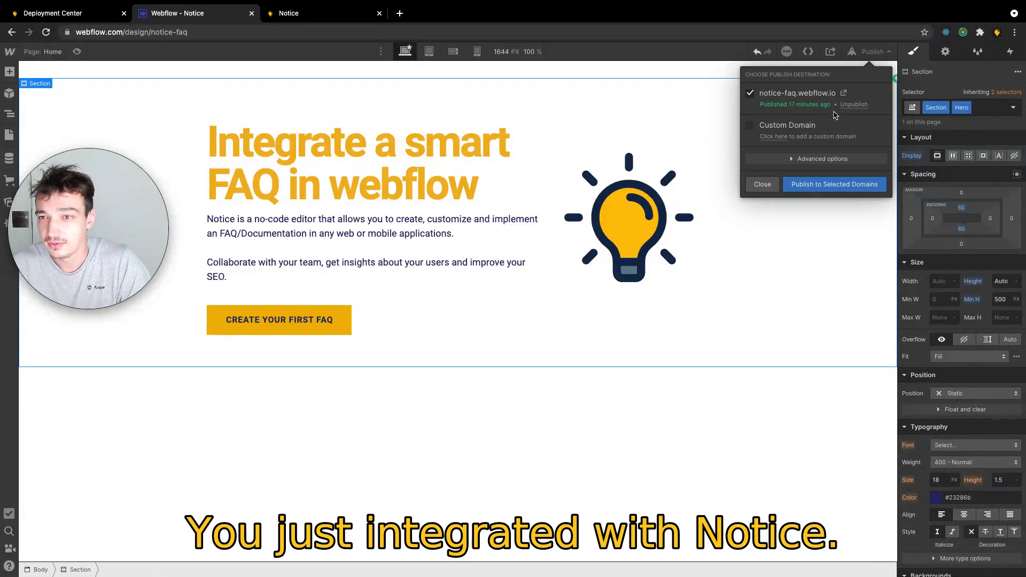
left_click(826, 184)
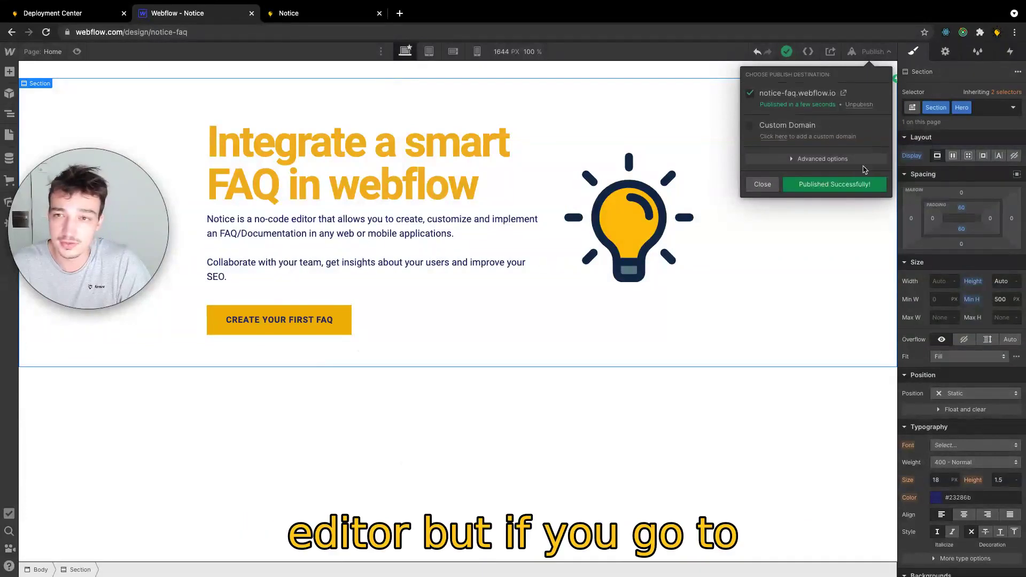
Open notice-faq.webflow.io, toggle 'What is this FAQ?', then return to Notice's Deployment Center.
left_click(842, 94)
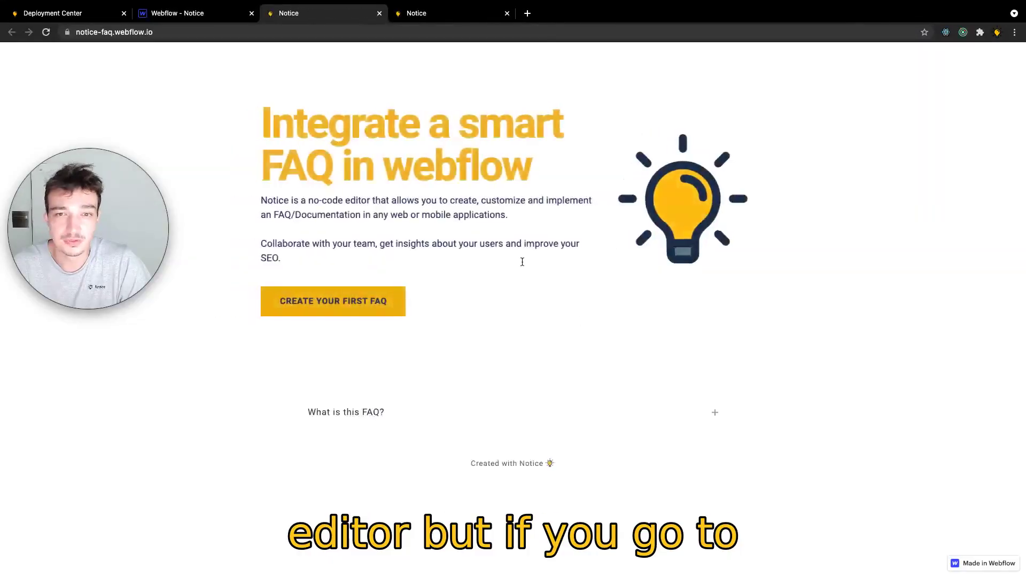
left_click(512, 415)
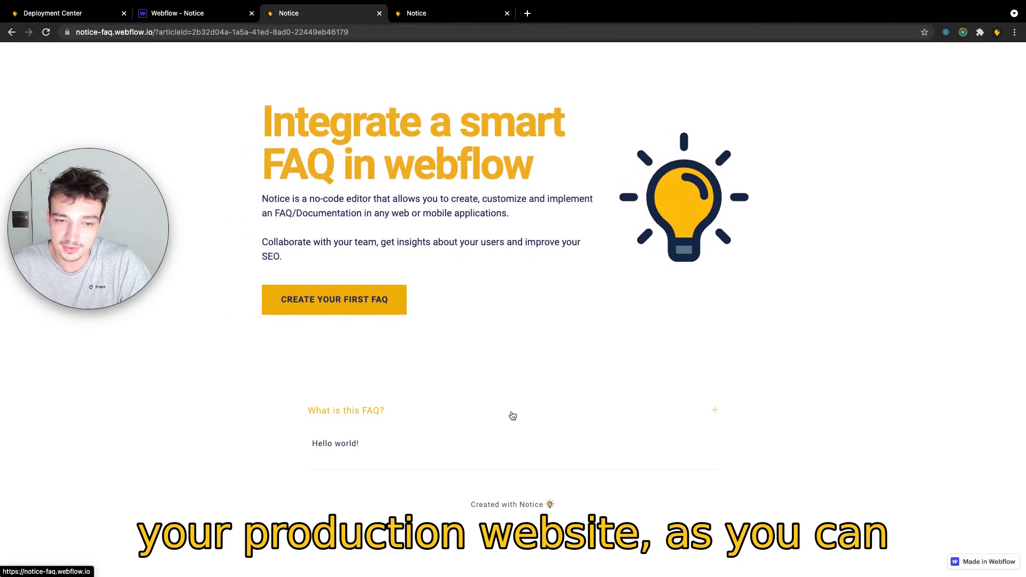
left_click(512, 415)
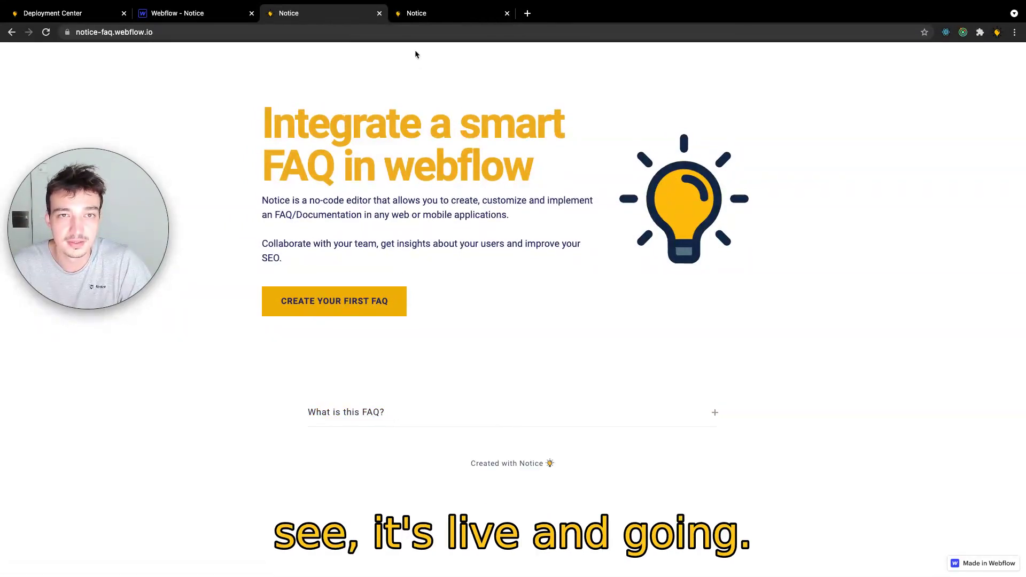
left_click(507, 13)
left_click(70, 12)
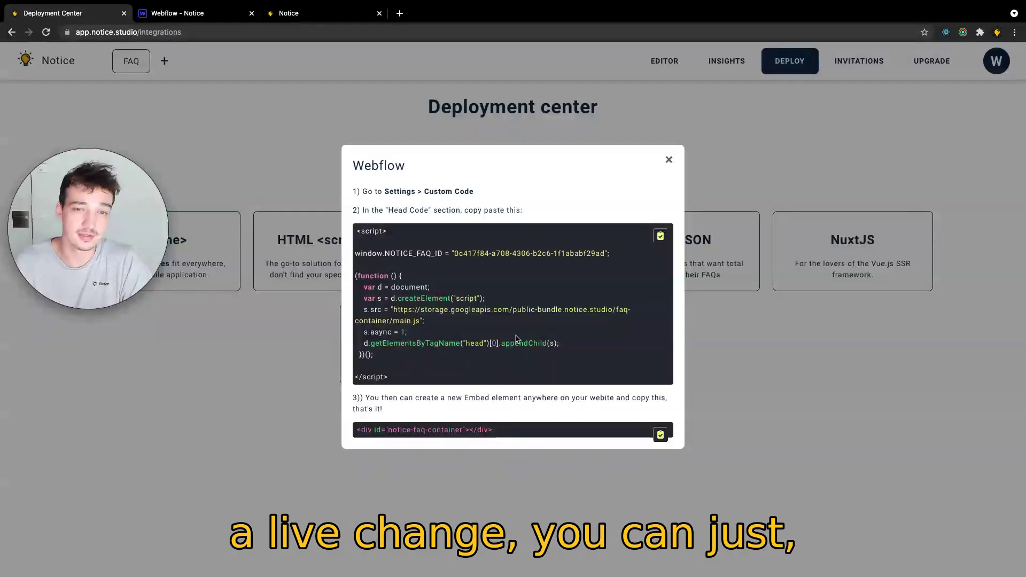
Create the article 'Hey it's another article' with body text 'hello world!'.
left_click(669, 160)
left_click(57, 67)
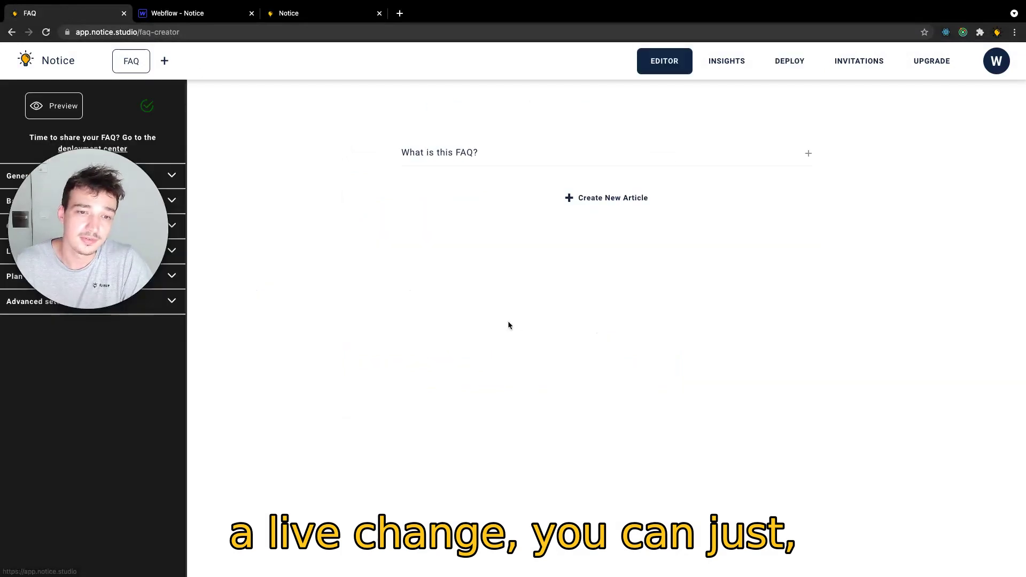
left_click(587, 201)
type("Hey it")
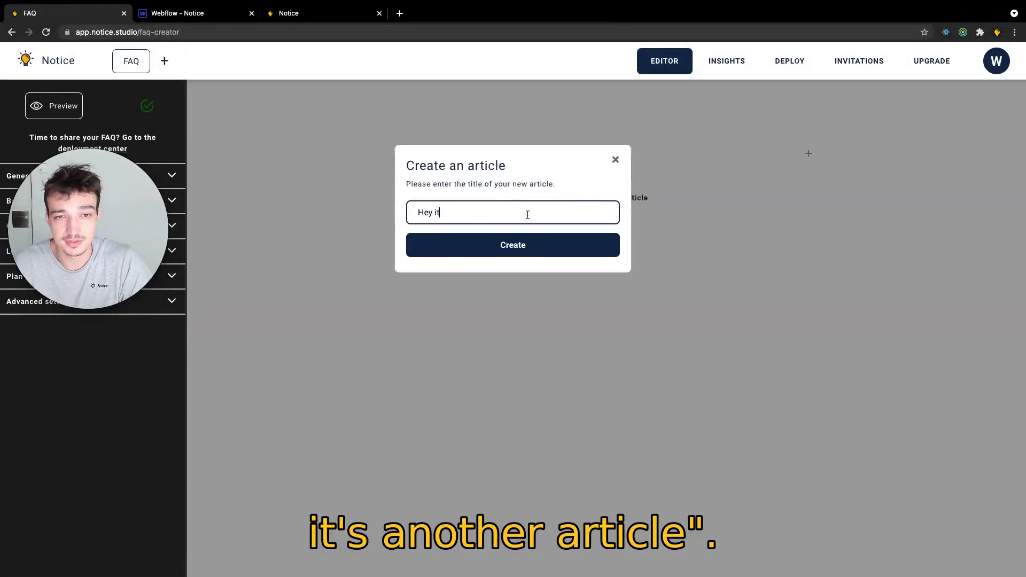
type("'s another article")
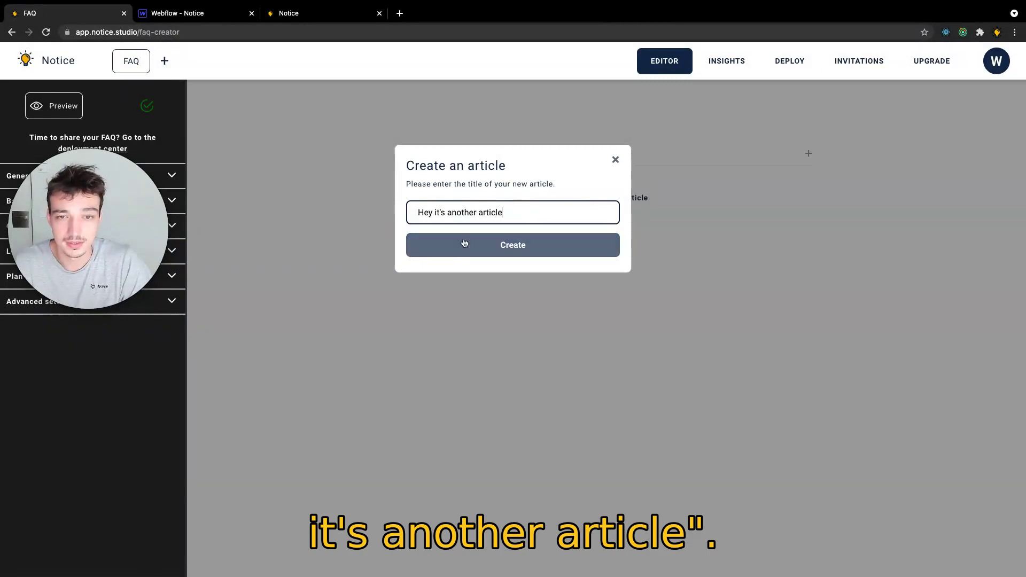
left_click(465, 247)
type("hello world!")
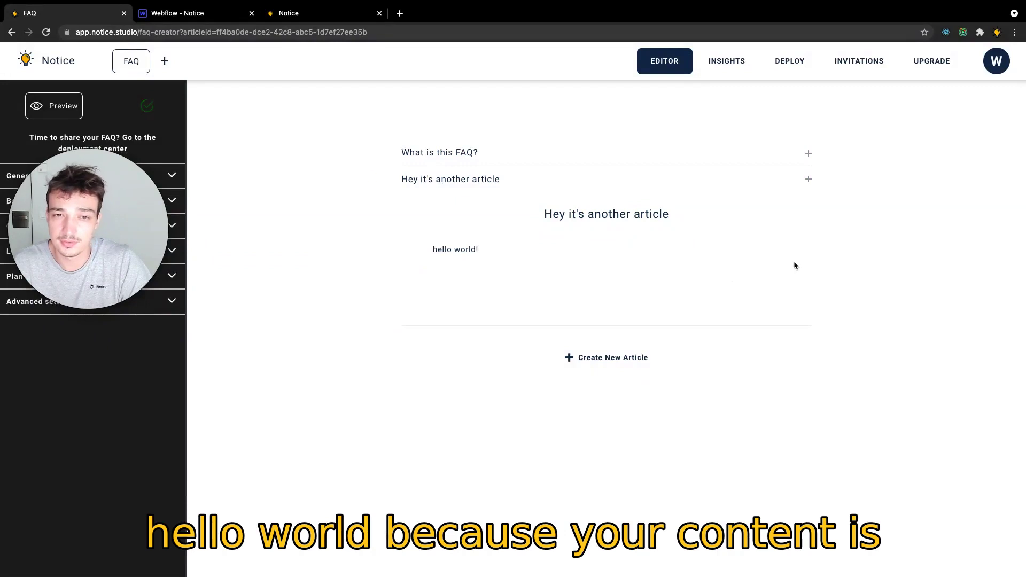
Reload the live site to see the new article listed, then return to the FAQ editor.
left_click(308, 18)
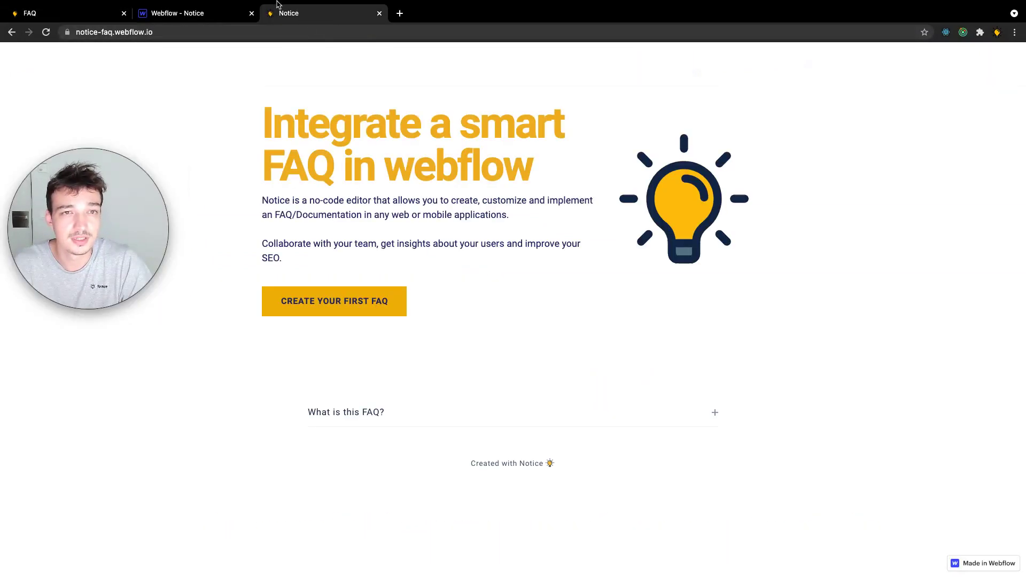
key("super+r")
left_click(646, 415)
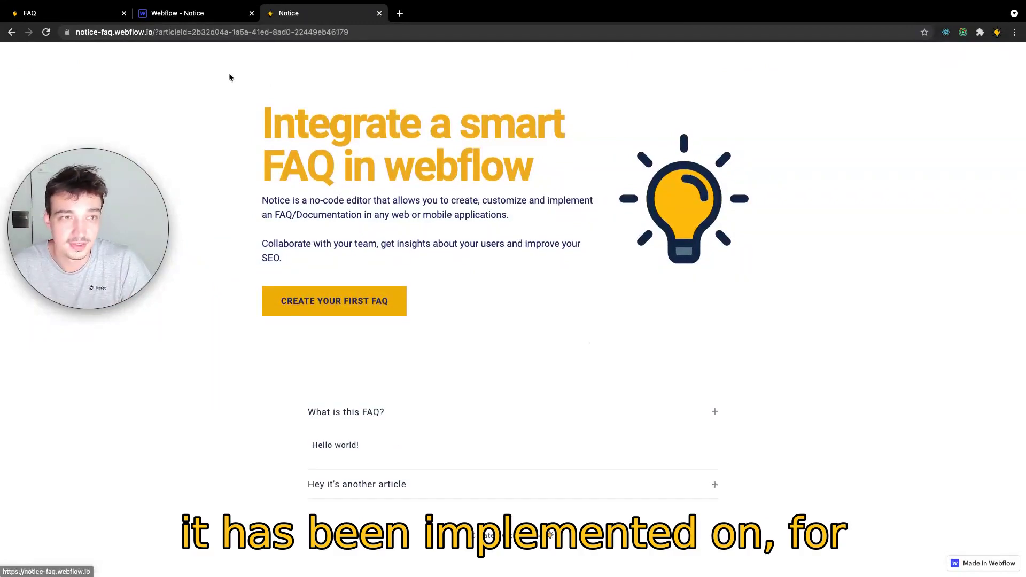
key("super+1")
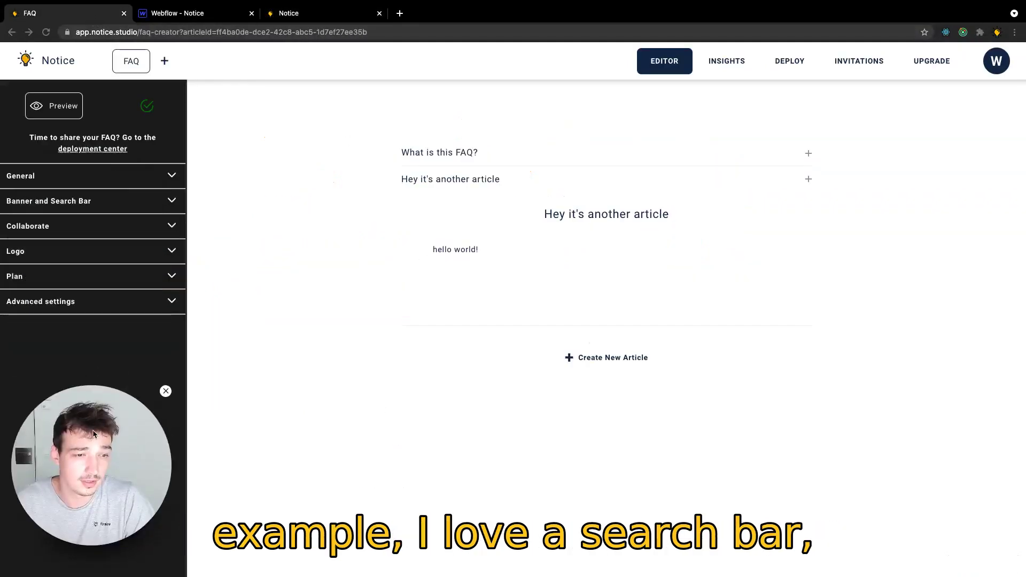
Turn on Display Search Bar and paste an area screenshot under the second article's text.
left_click(108, 204)
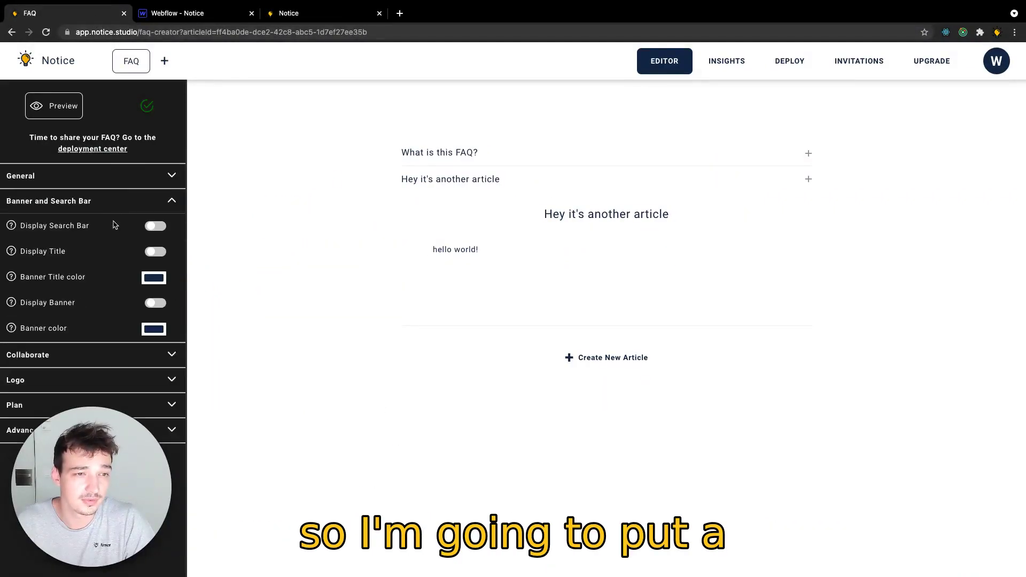
left_click(156, 226)
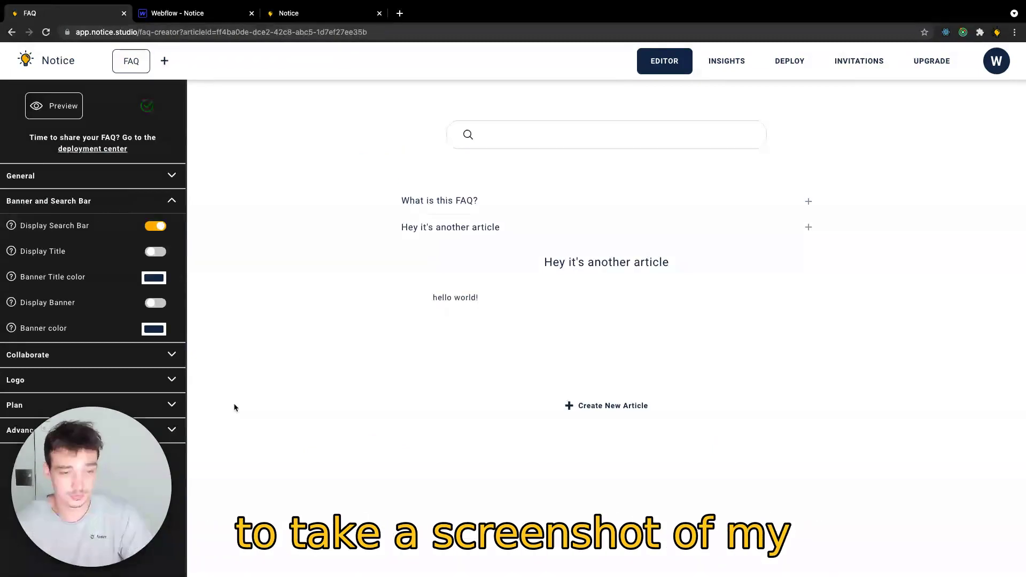
key("super+shift+4")
left_click_drag(12, 379, 212, 575)
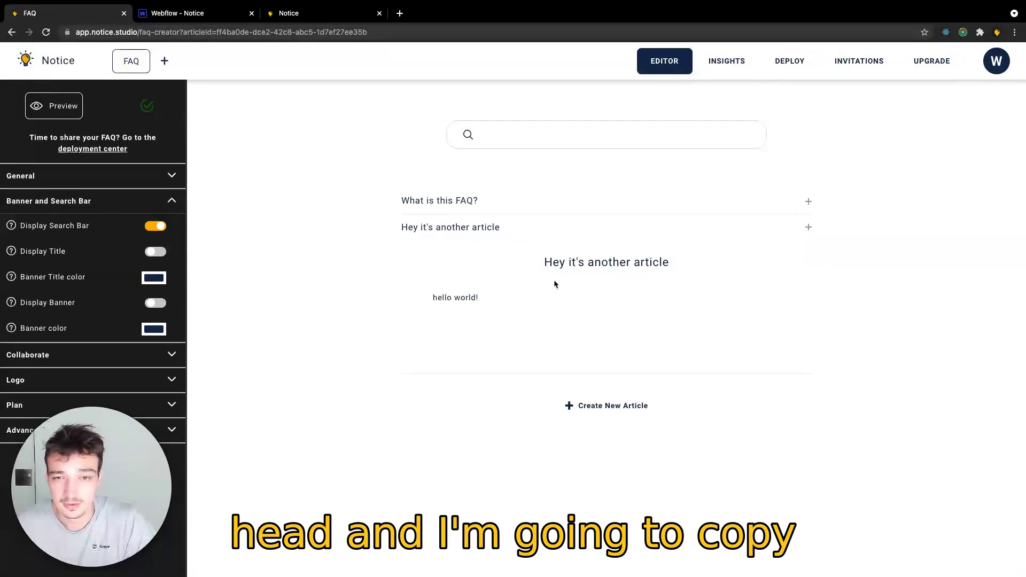
key("super+v")
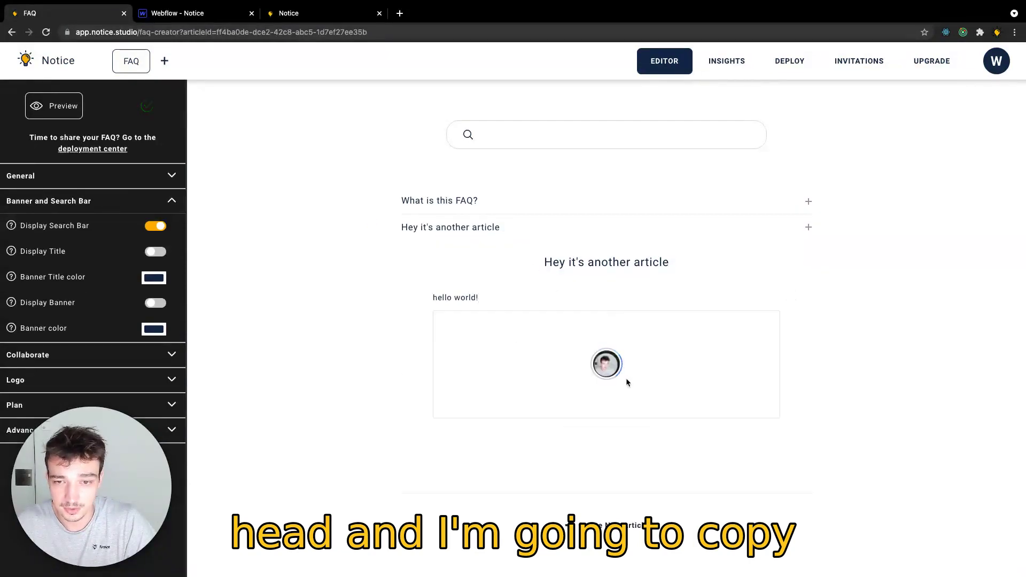
scroll(838, 370, "down", 2)
scroll(641, 280, "down", 3)
scroll(628, 273, "up", 3)
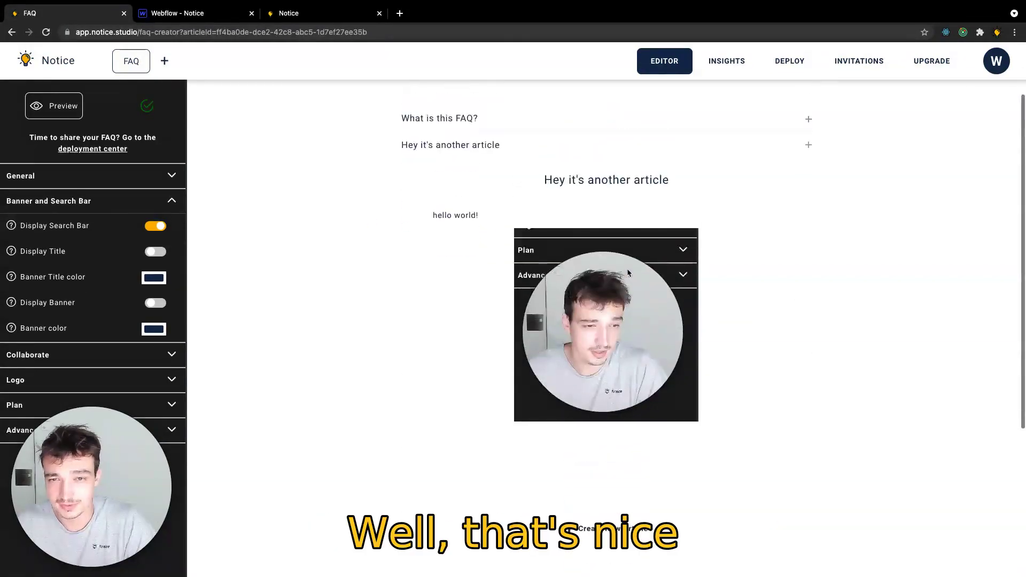
key("super+3")
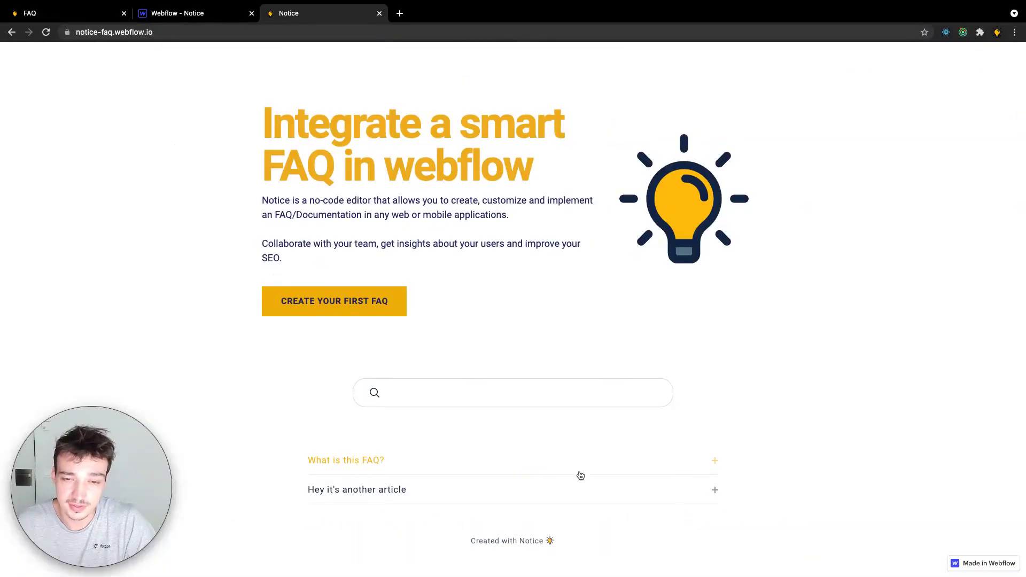
On the live page, expand and collapse 'Hey it's another article' to check its screenshot.
left_click(647, 500)
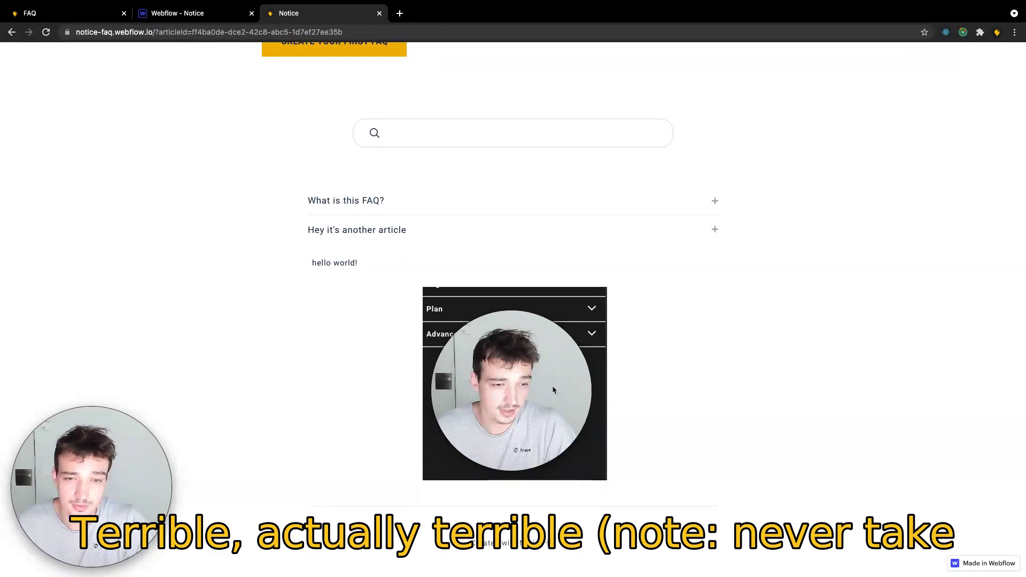
left_click(460, 237)
left_click_drag(475, 185, 504, 268)
left_click(504, 267)
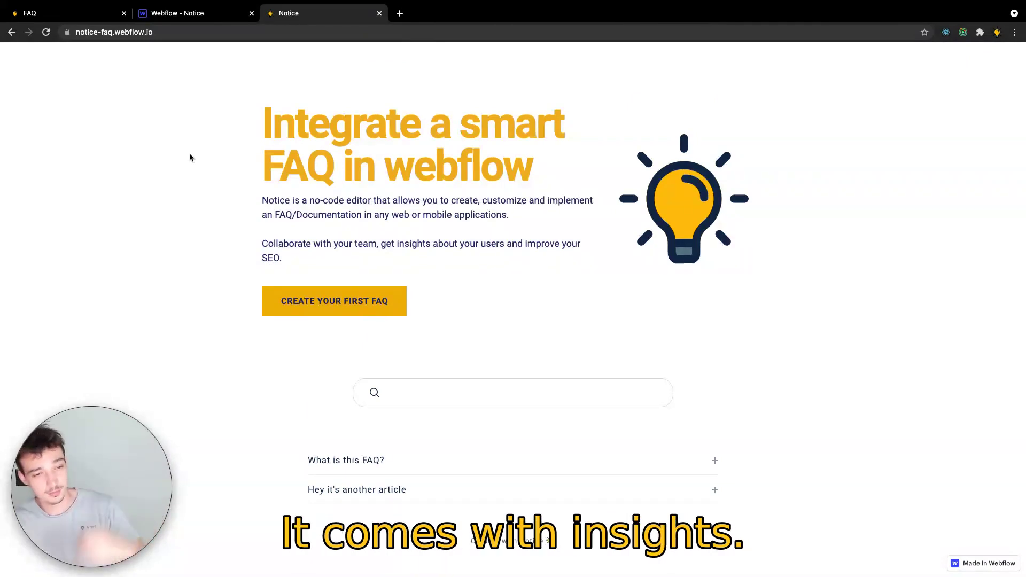
left_click(76, 12)
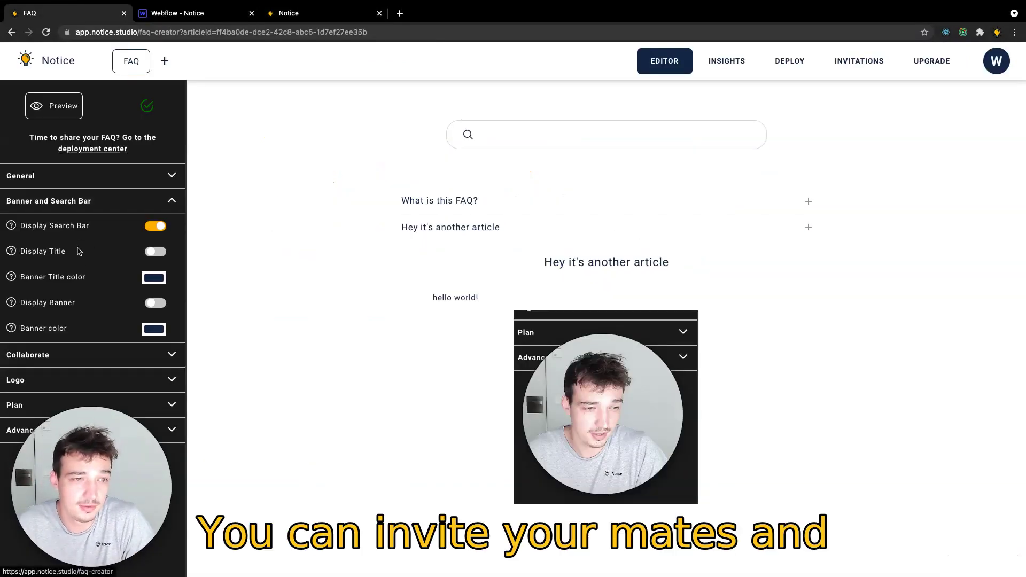
Collapse the Banner, Search Bar and Logo settings and the 'Hey it's another article' section.
left_click(87, 202)
left_click(147, 251)
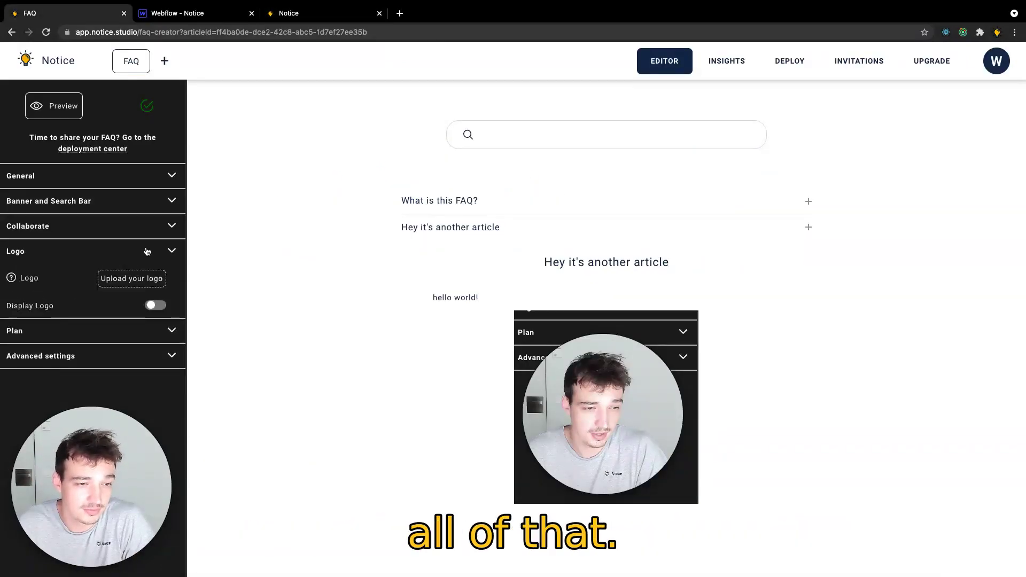
left_click(146, 251)
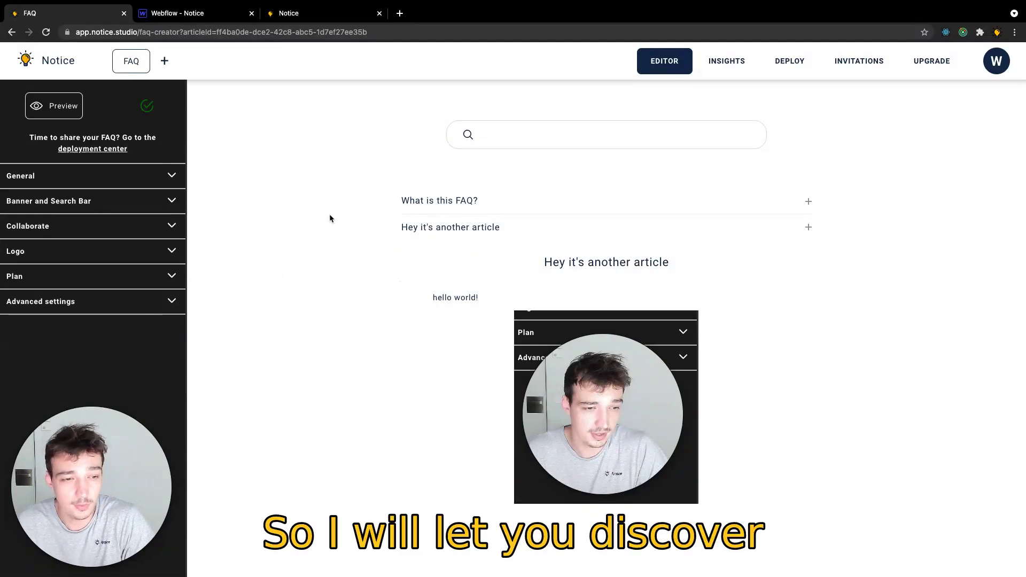
left_click(800, 235)
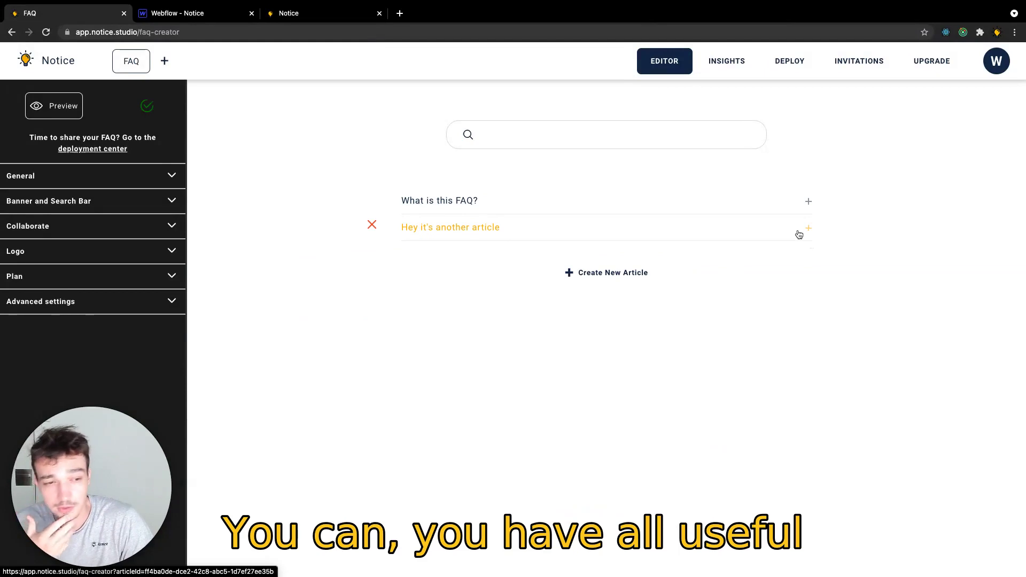